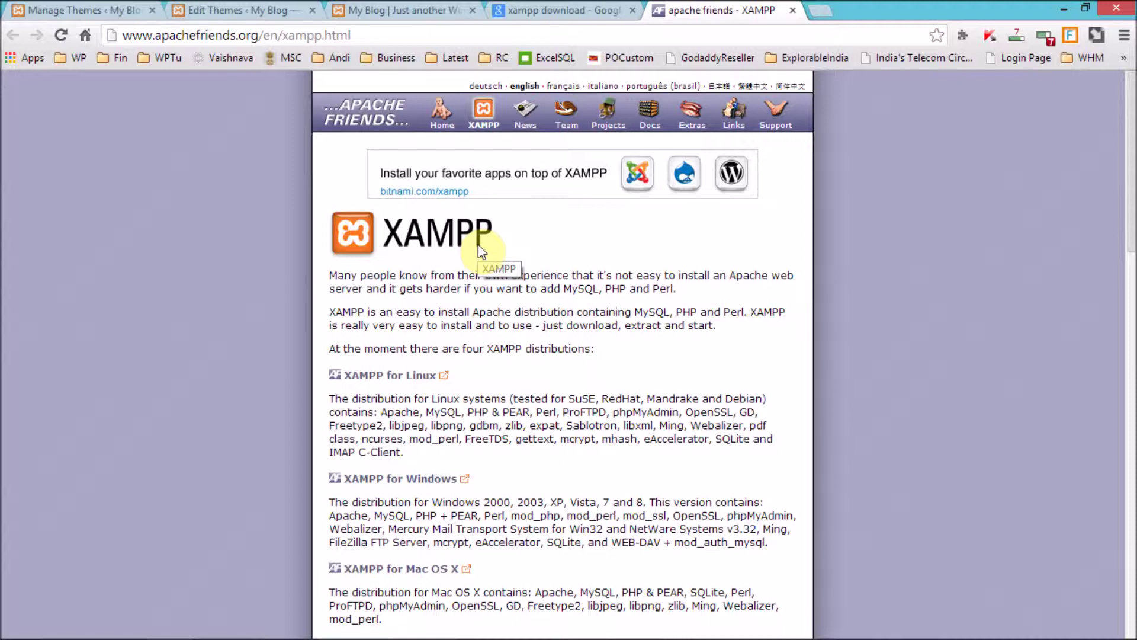
click(409, 566)
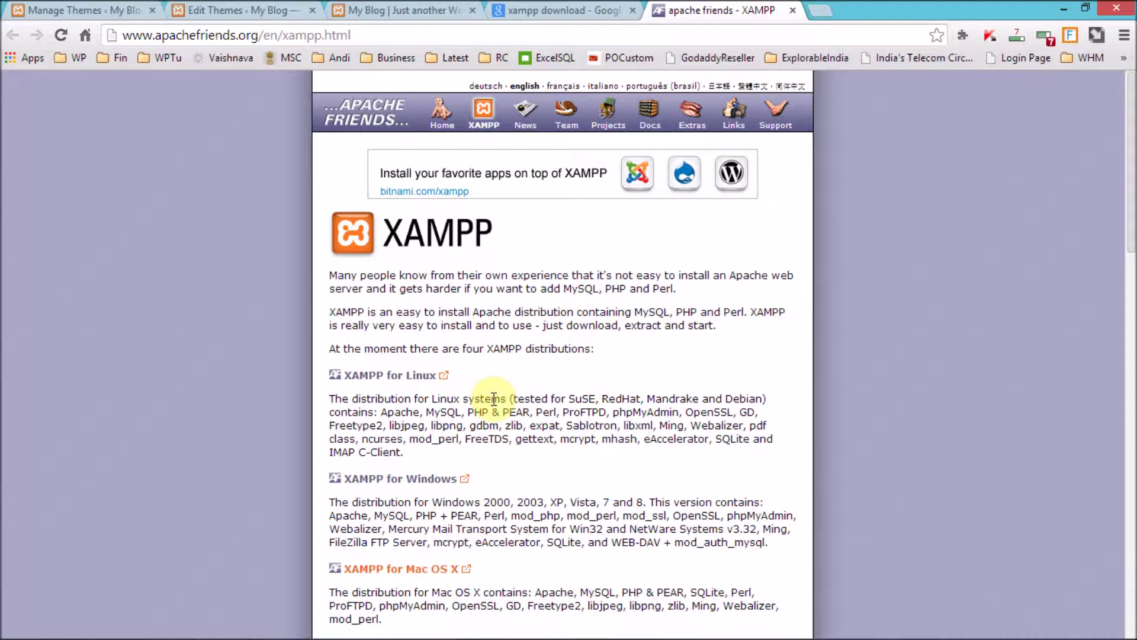
click(495, 375)
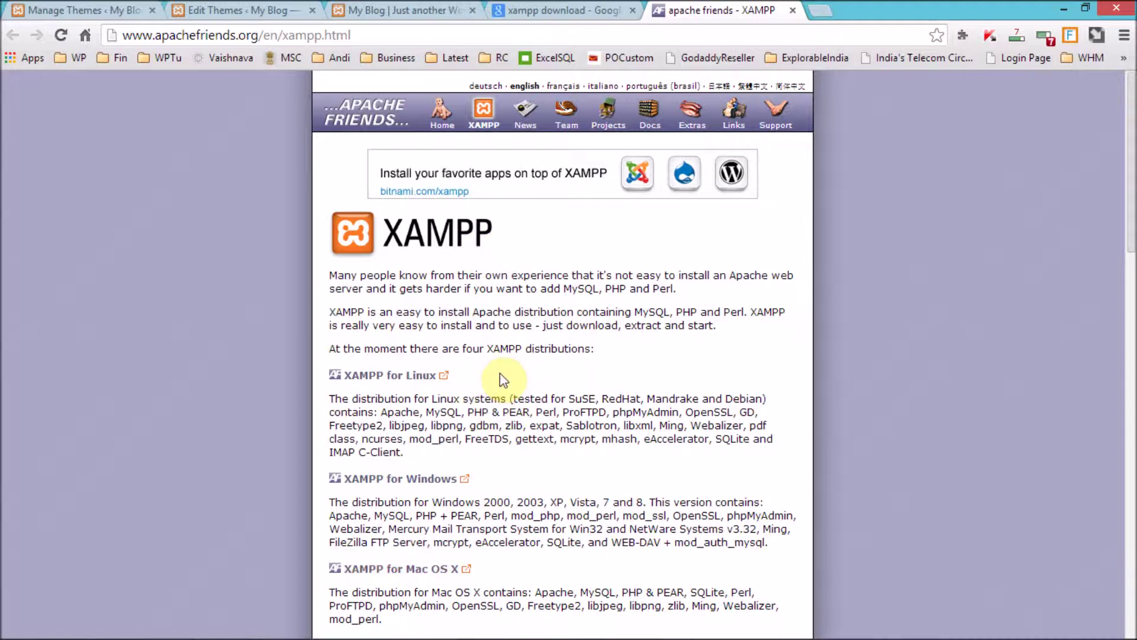
click(563, 12)
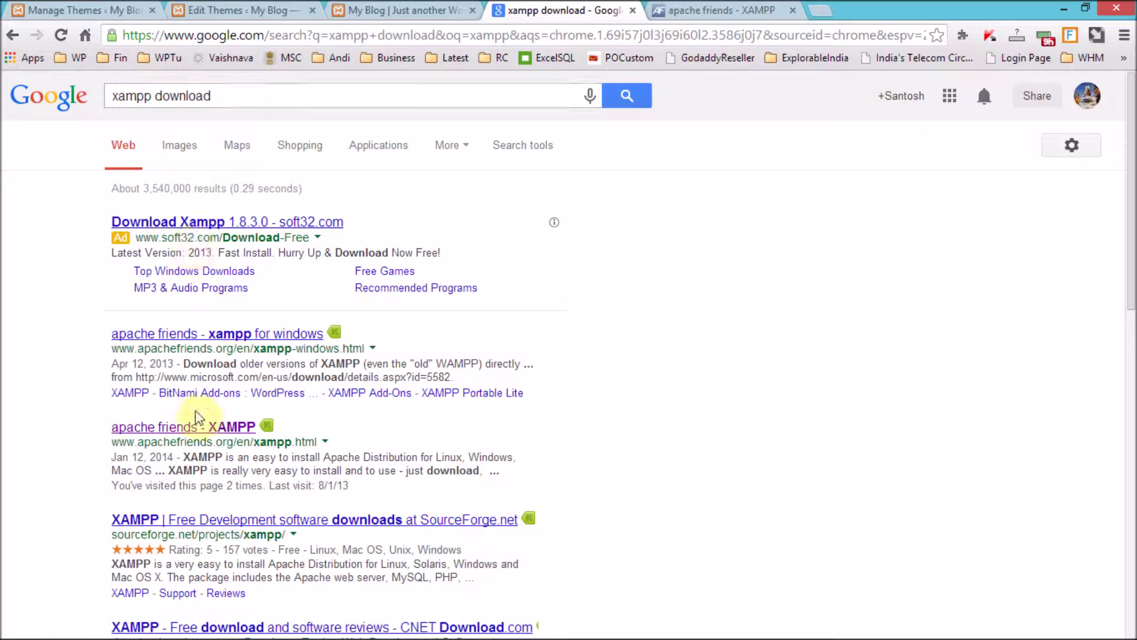
click(677, 8)
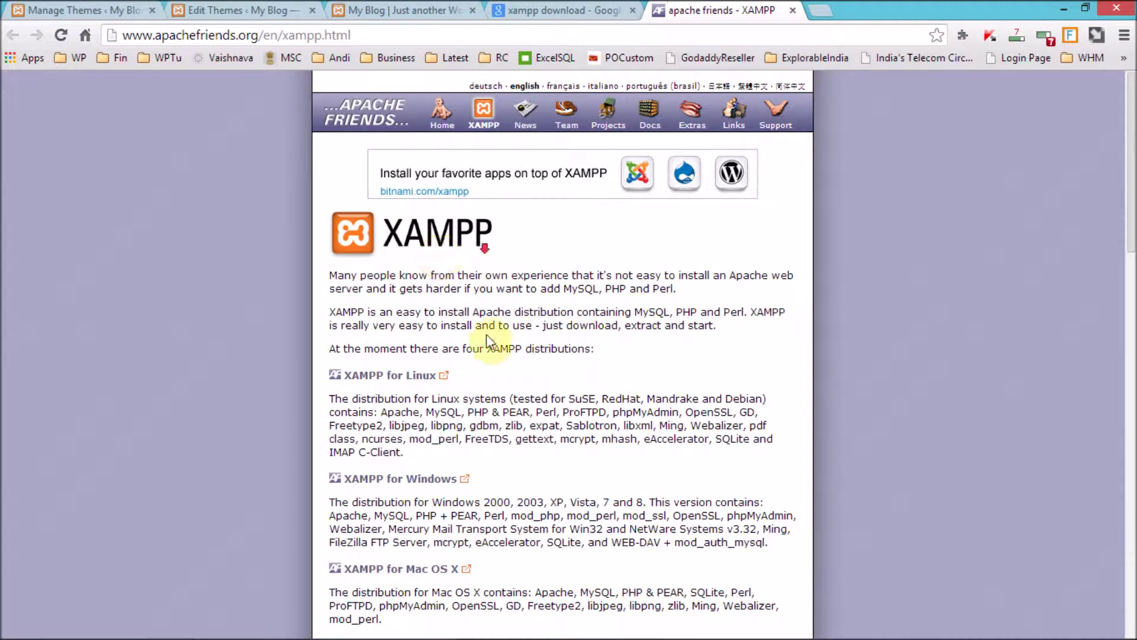
Step: Open the XAMPP for Windows distribution page from the list of XAMPP distributions
scroll(487, 335, down, 2)
click(417, 396)
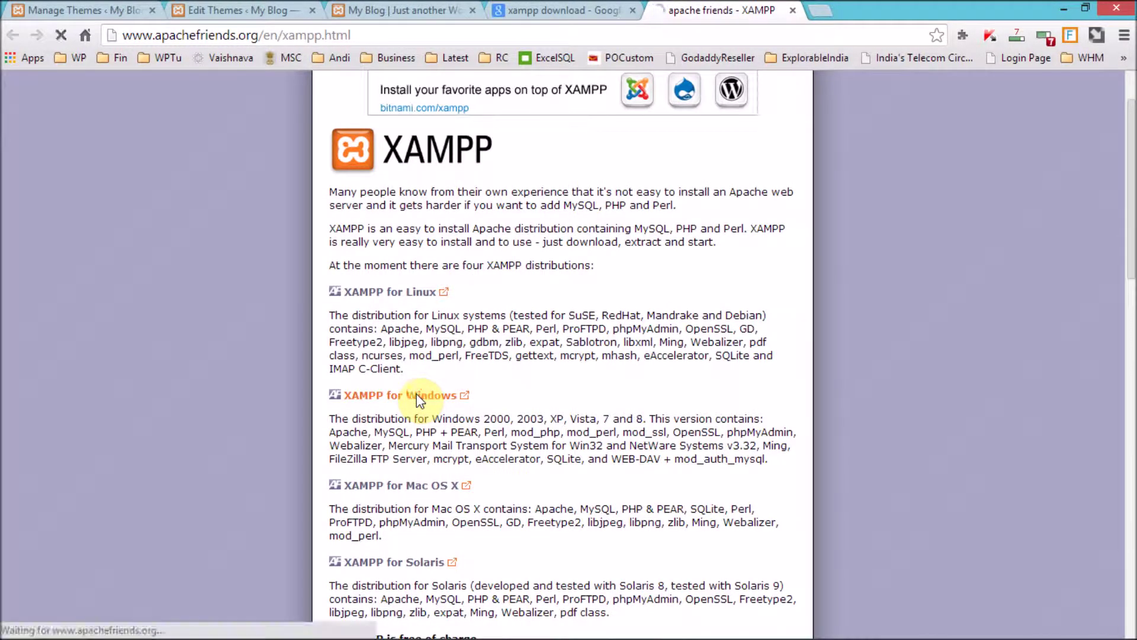
scroll(504, 394, down, 2)
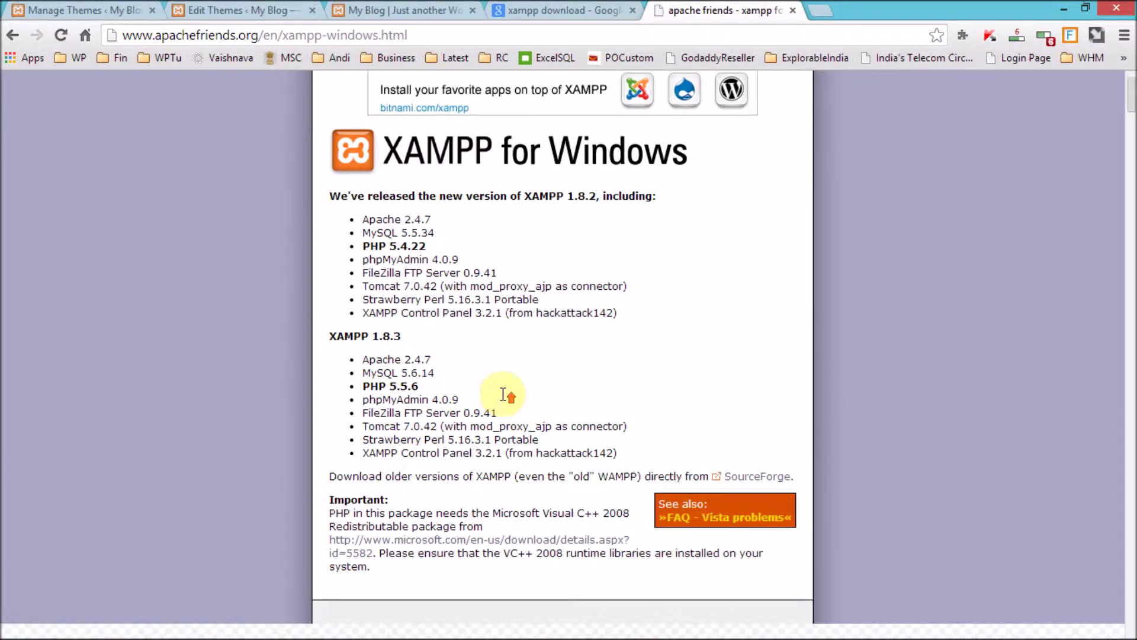
scroll(392, 309, up, 2)
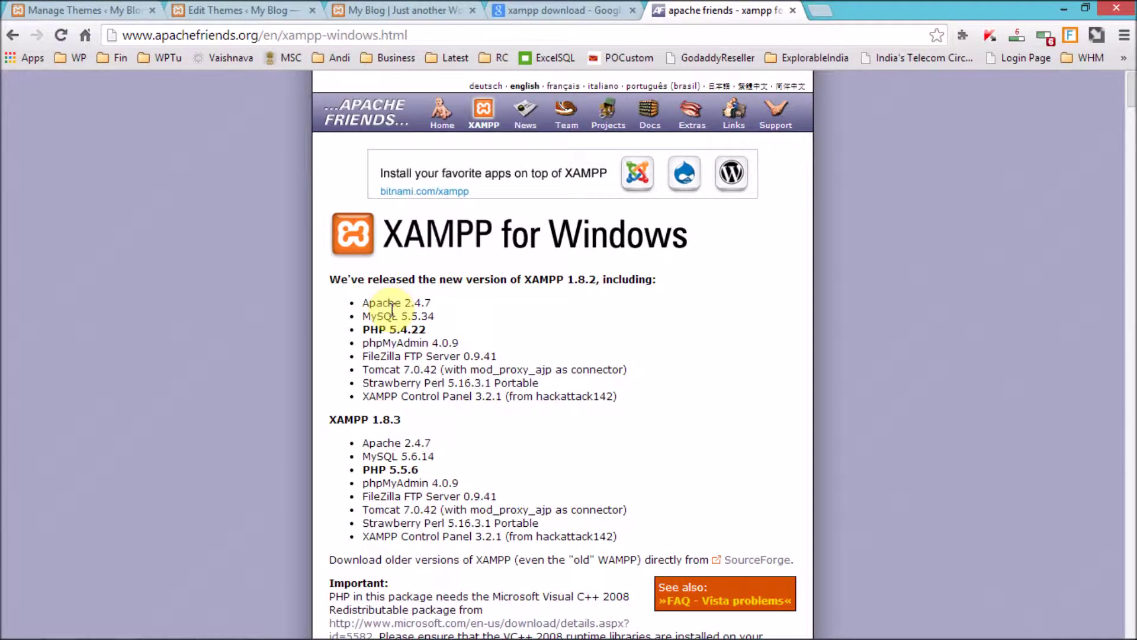
Step: Go to the page's XAMPP download section and start downloading the Installer version of XAMPP Windows 1.8.2 (PHP 5.4)
scroll(450, 419, down, 4)
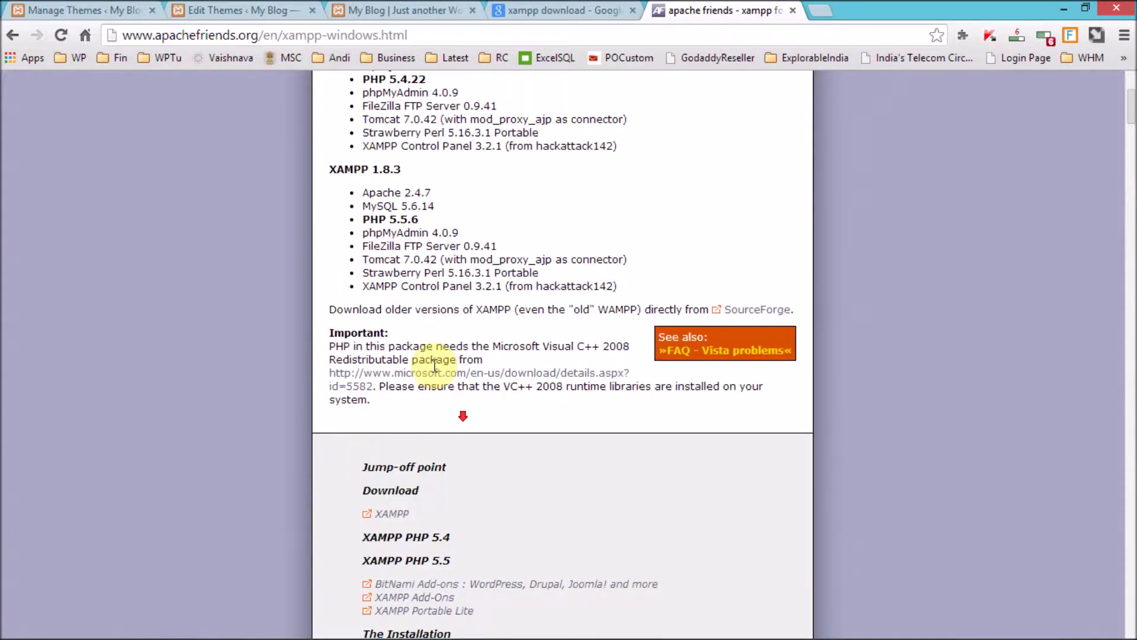
scroll(434, 366, down, 3)
click(391, 345)
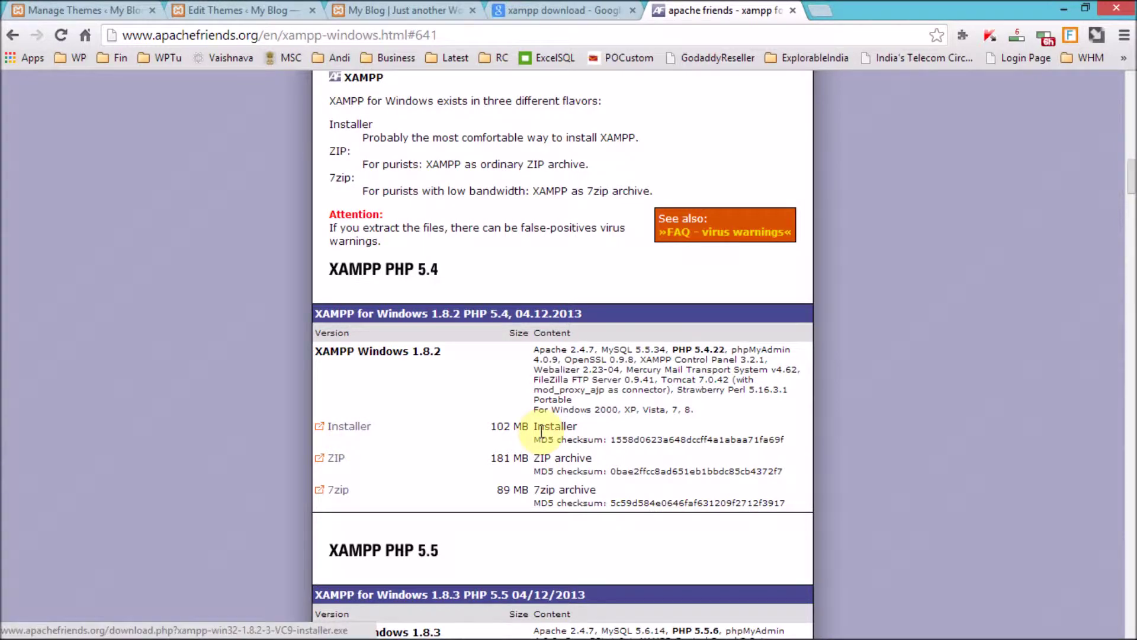
click(364, 428)
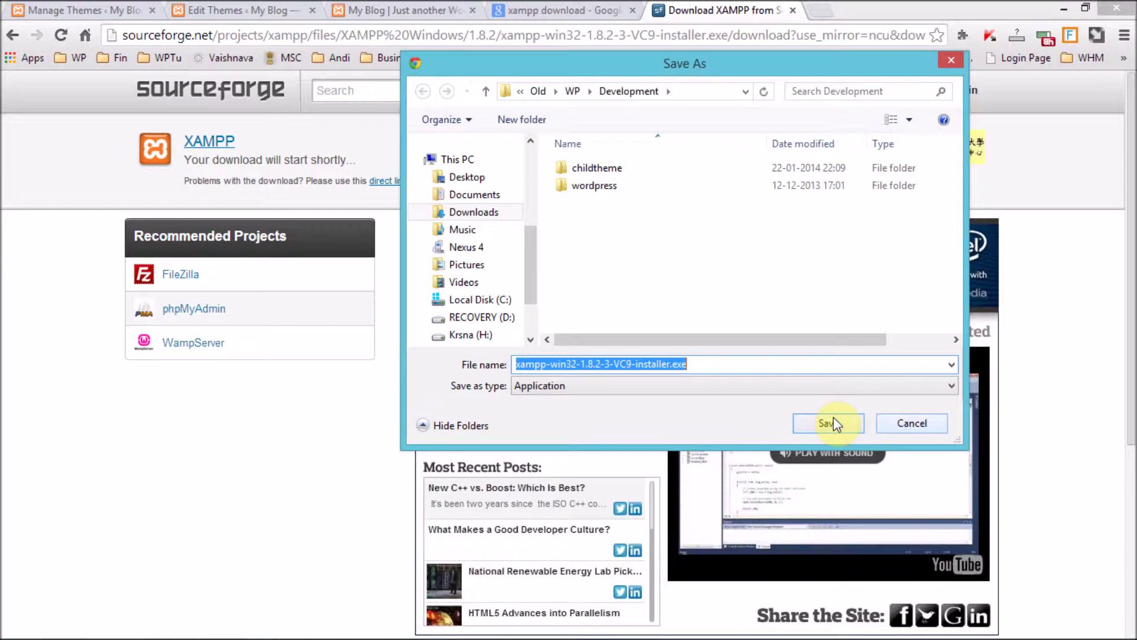
Step: Save xampp-win32-1.8.2-3-VC9-installer.exe in the Softwares folder inside Downloads
click(524, 275)
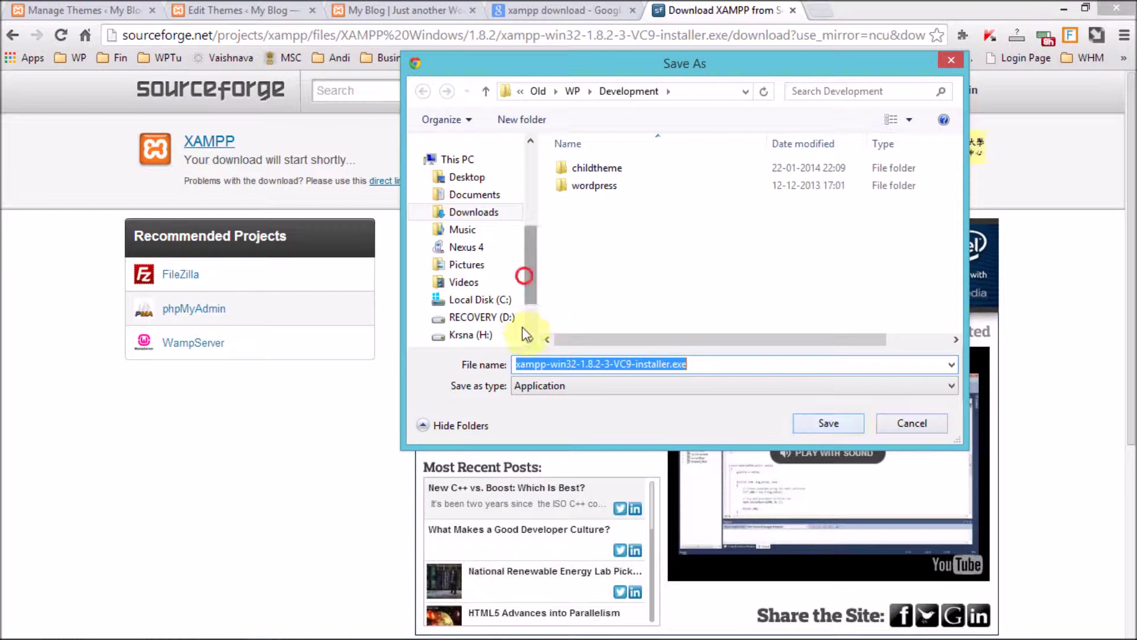
drag(526, 335, 526, 336)
scroll(527, 233, up, 1)
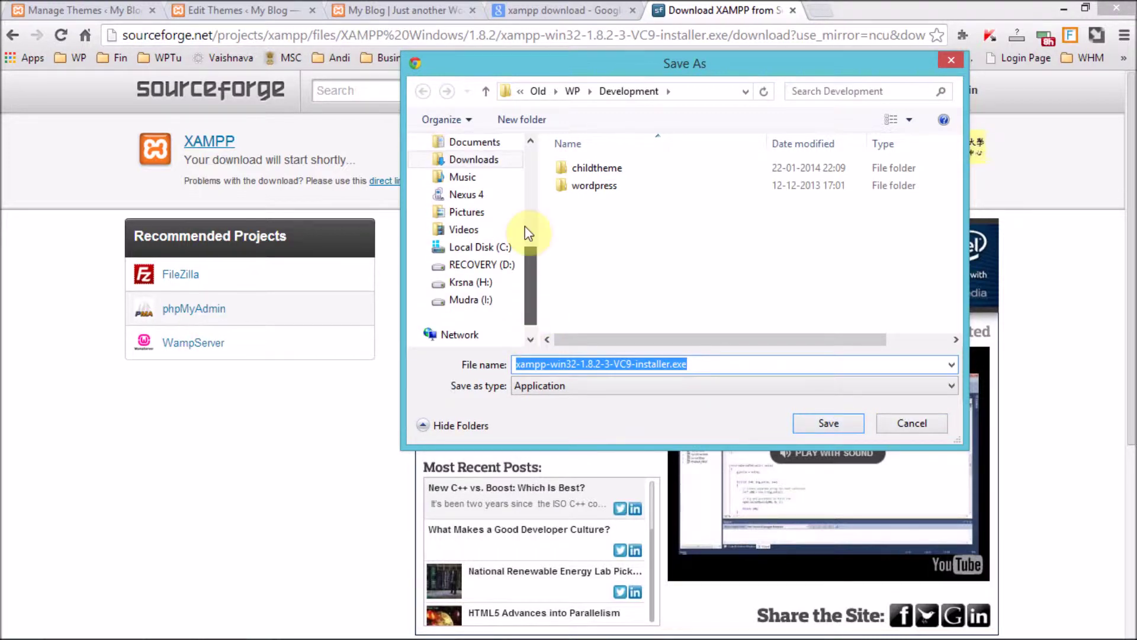
scroll(527, 232, up, 5)
click(468, 204)
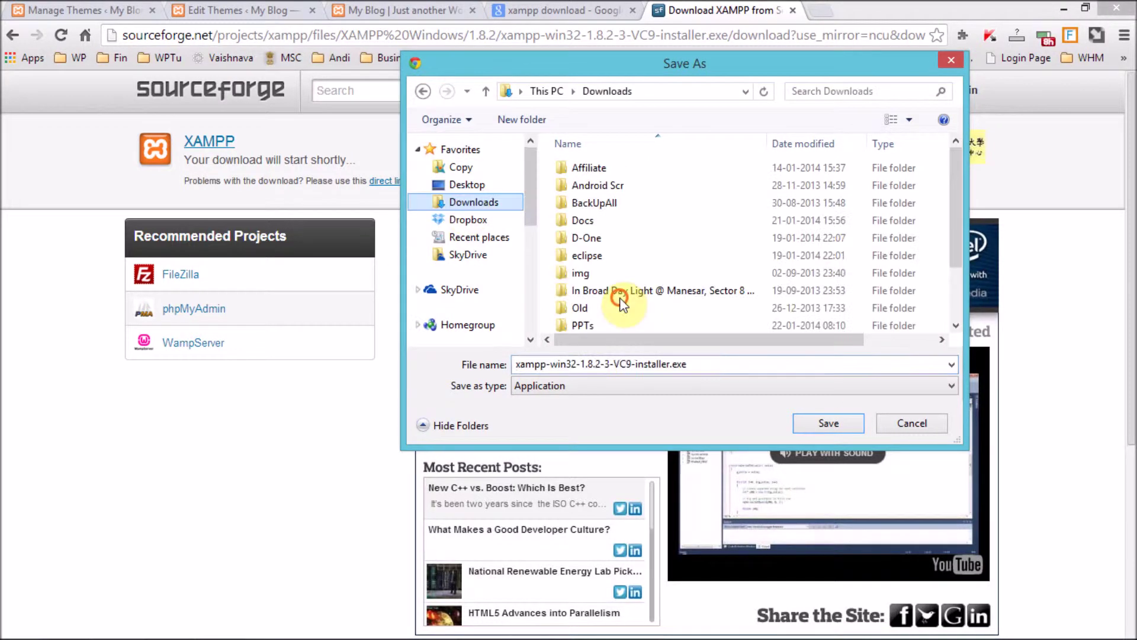
click(616, 292)
scroll(598, 302, down, 2)
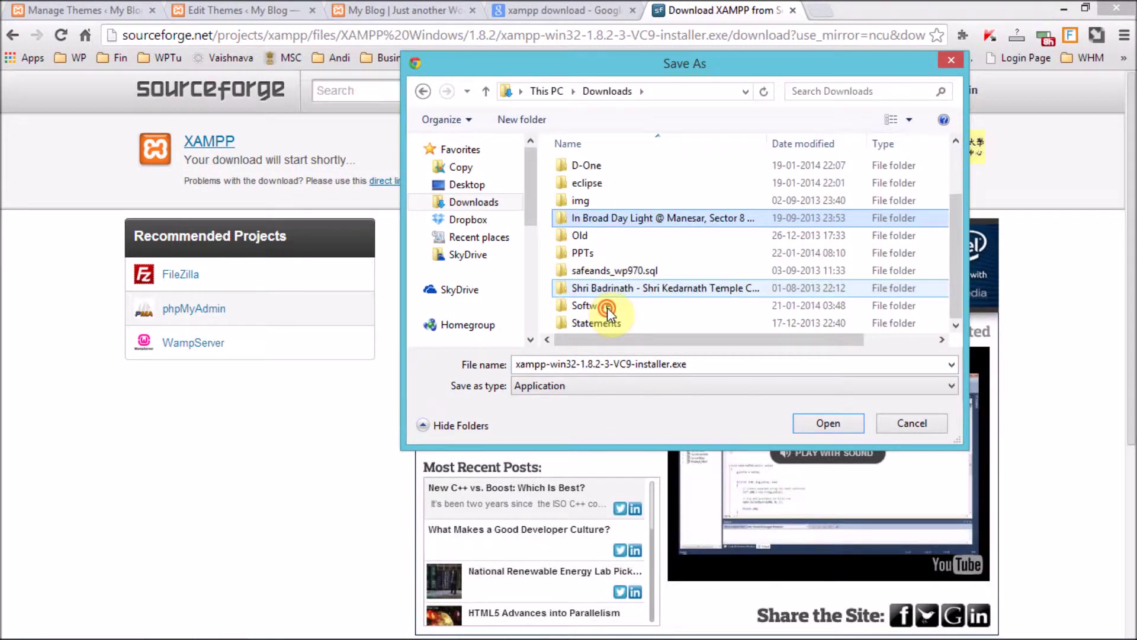
double_click(587, 316)
scroll(761, 323, down, 3)
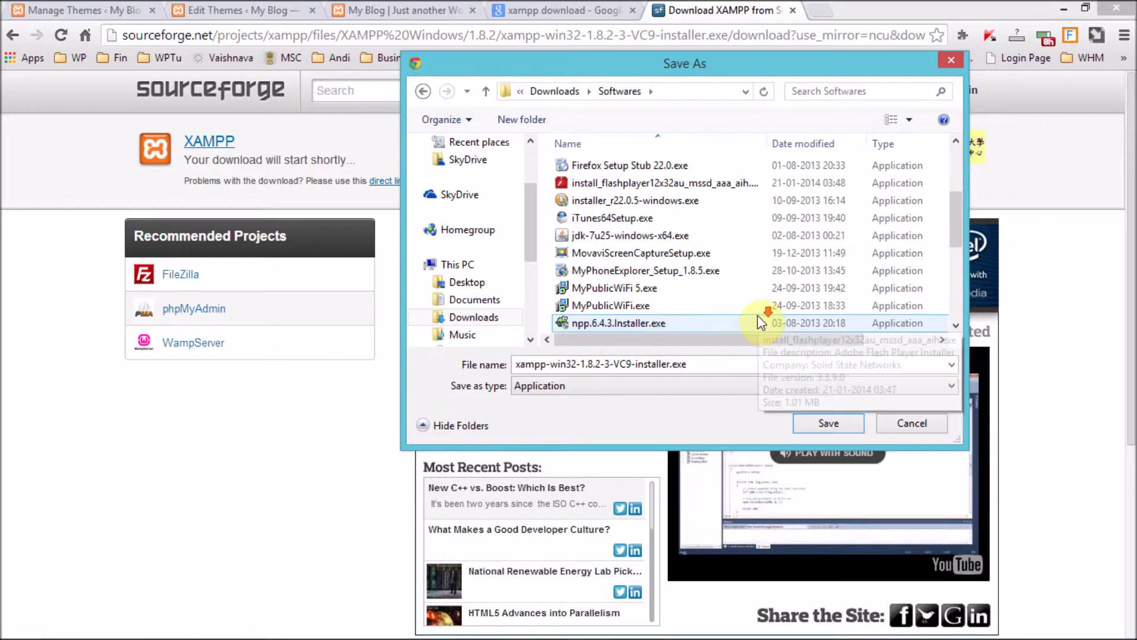
scroll(758, 320, down, 4)
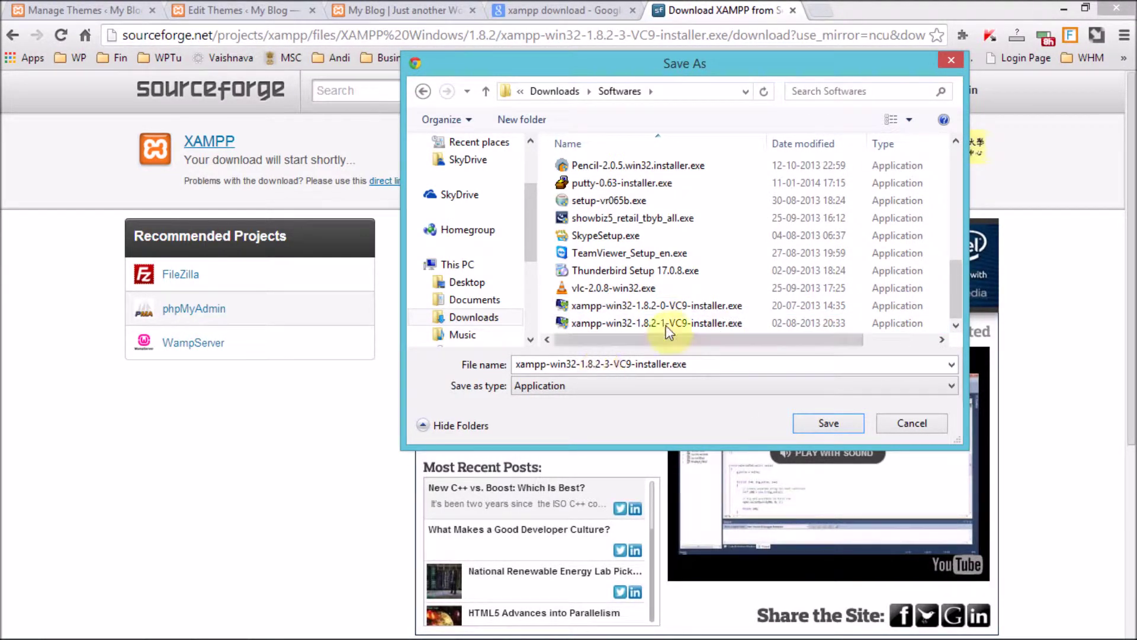
click(820, 423)
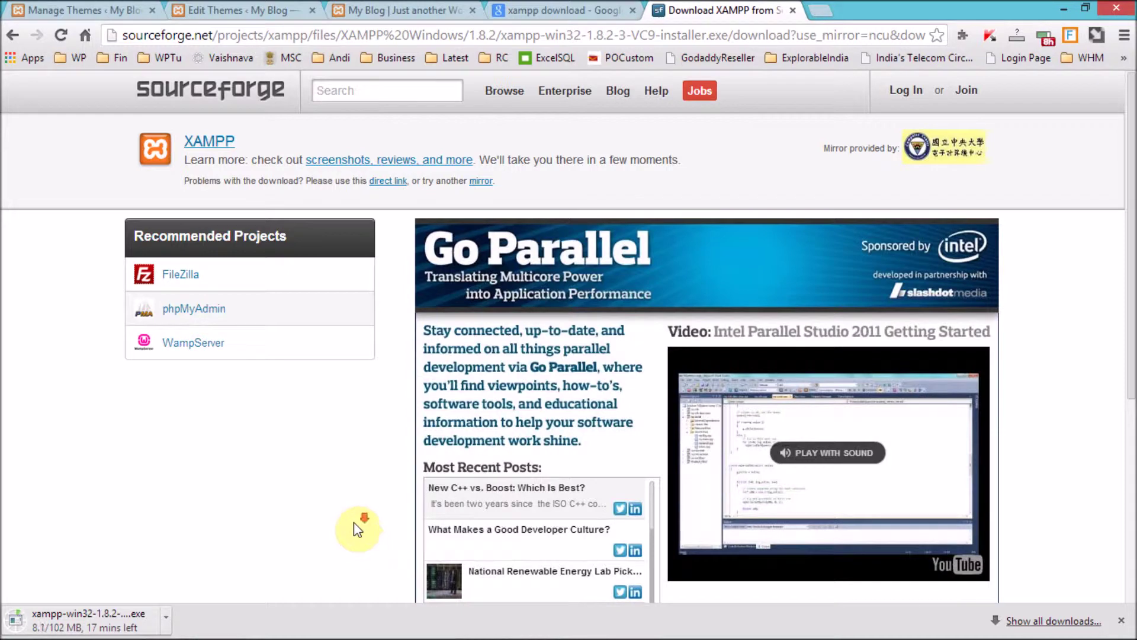
scroll(362, 538, down, 2)
mouse_move(639, 627)
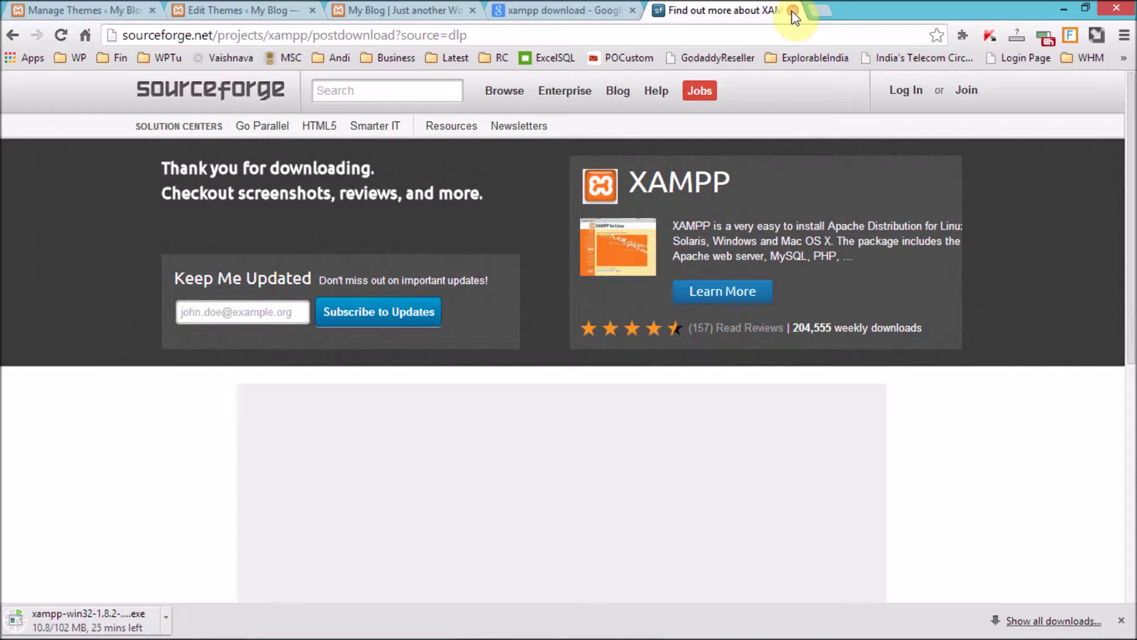
Step: Switch to the File Explorer window showing the twentytwelve theme folder
key(alt+Tab)
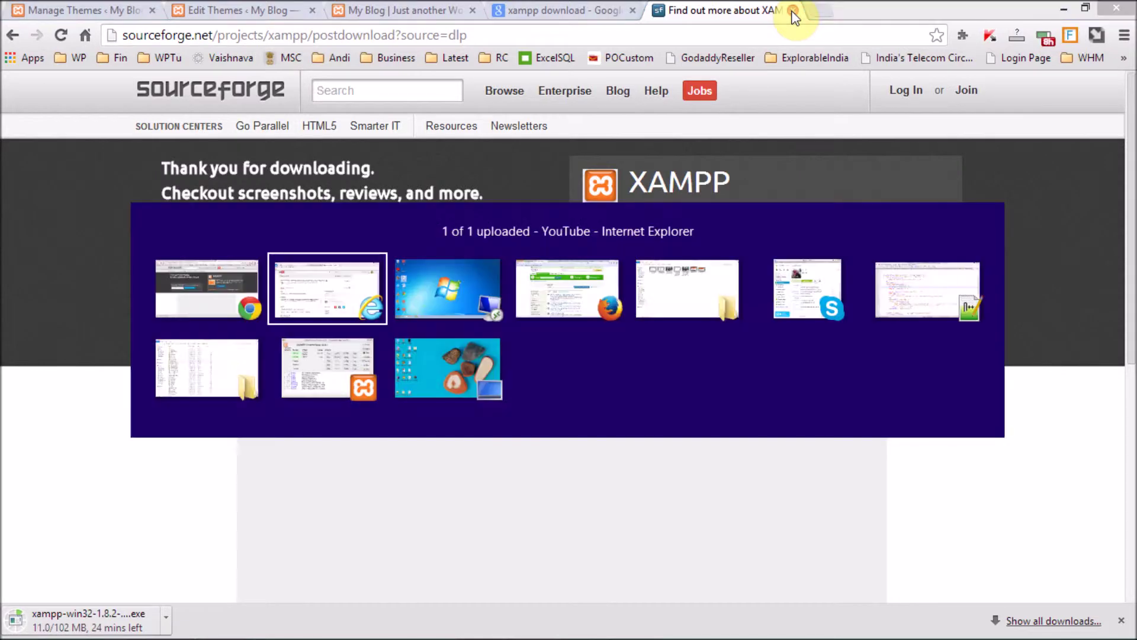
key(alt+Tab)
key(alt+Tab)
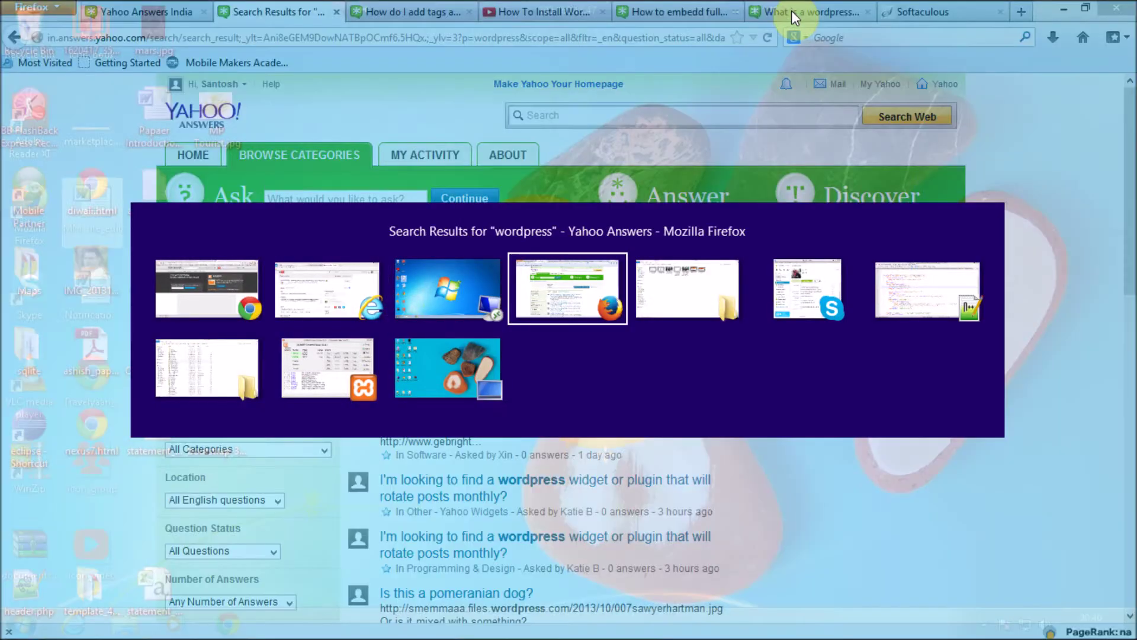
key(alt+Tab)
key(alt+Tab)
key(alt+Tab)
key(alt+Tab)
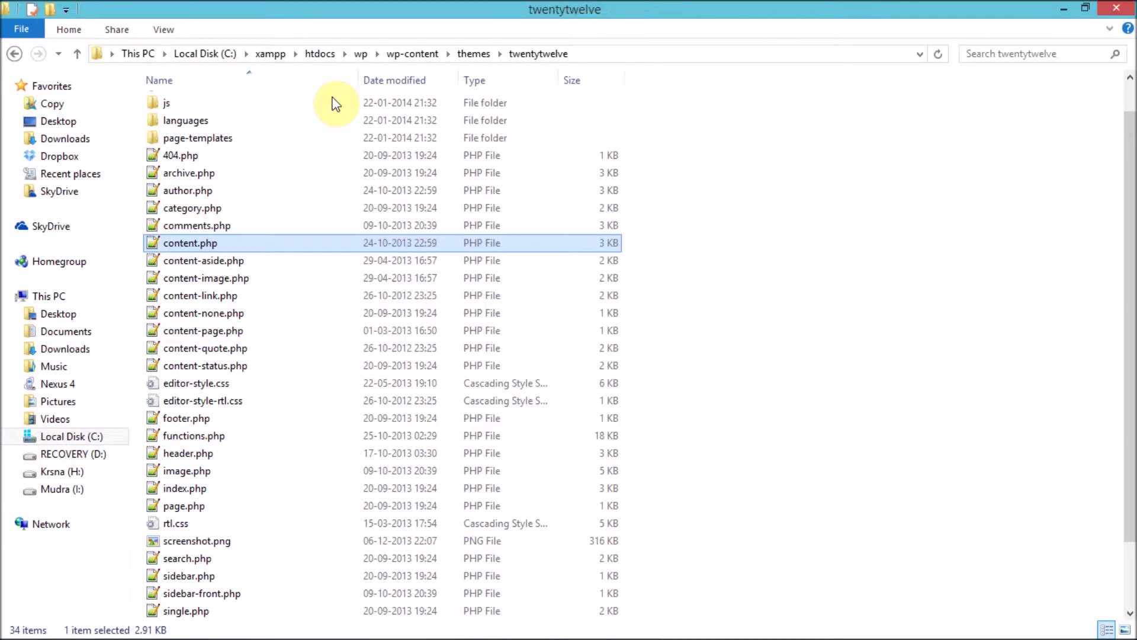
Step: Go to the htdocs folder inside the xampp folder on Local Disk (C:)
click(203, 53)
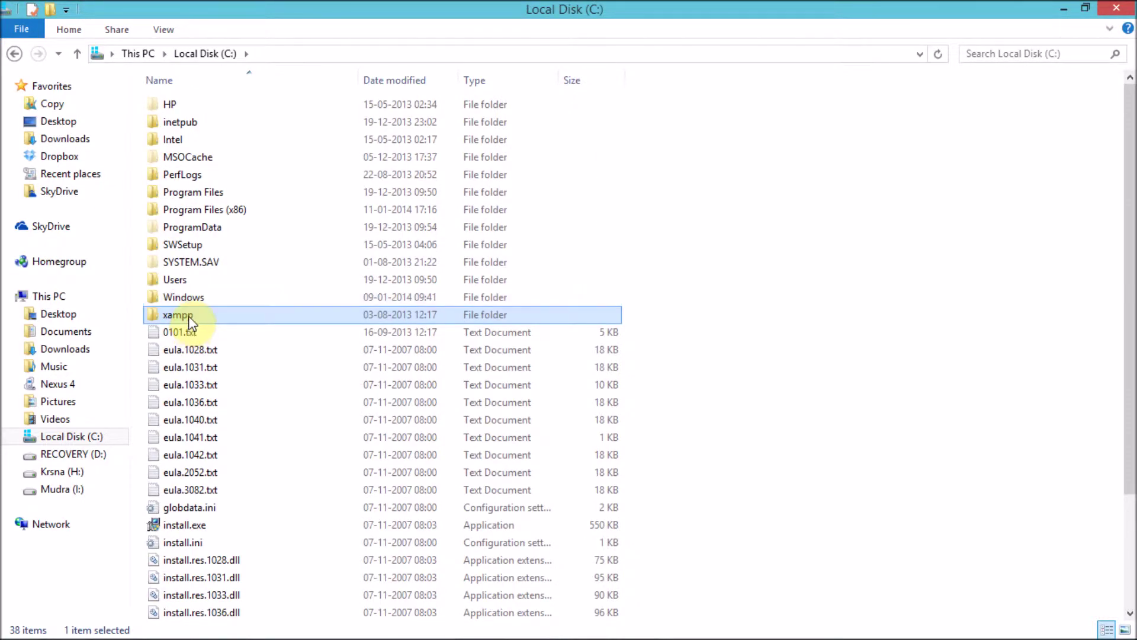
click(188, 315)
double_click(189, 315)
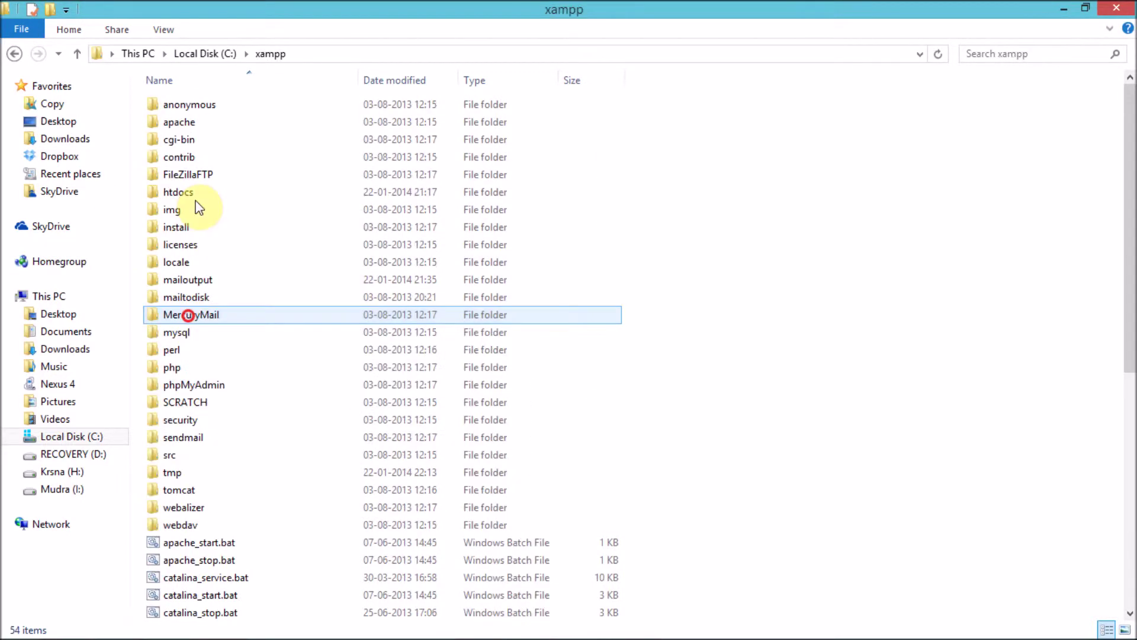
click(186, 191)
double_click(186, 191)
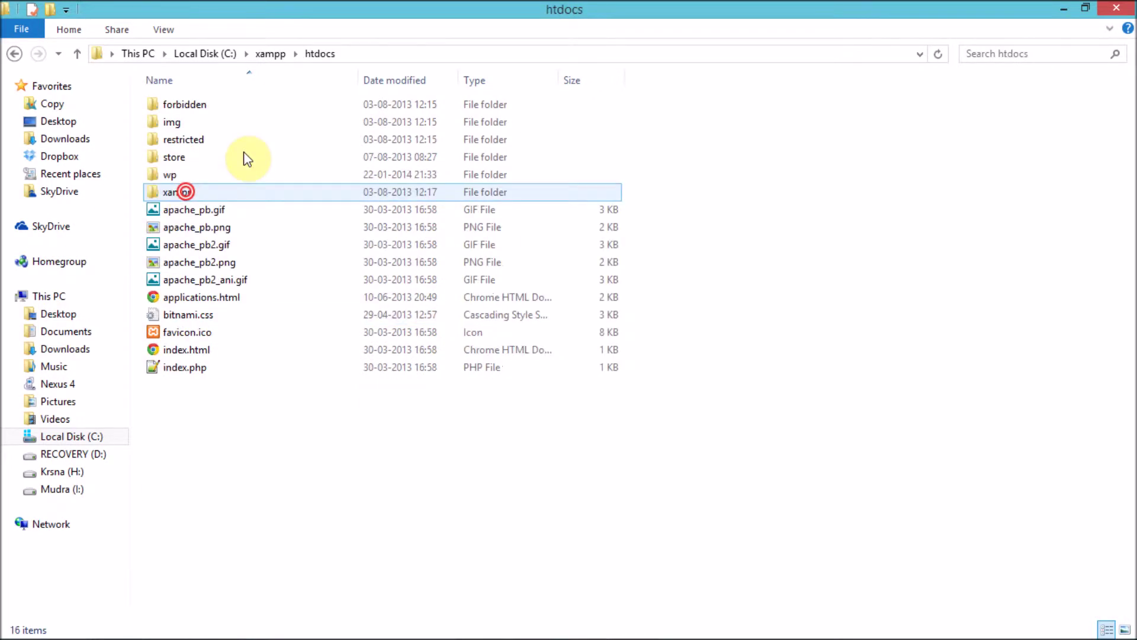
Step: Create a folder named test in htdocs and open it
click(51, 10)
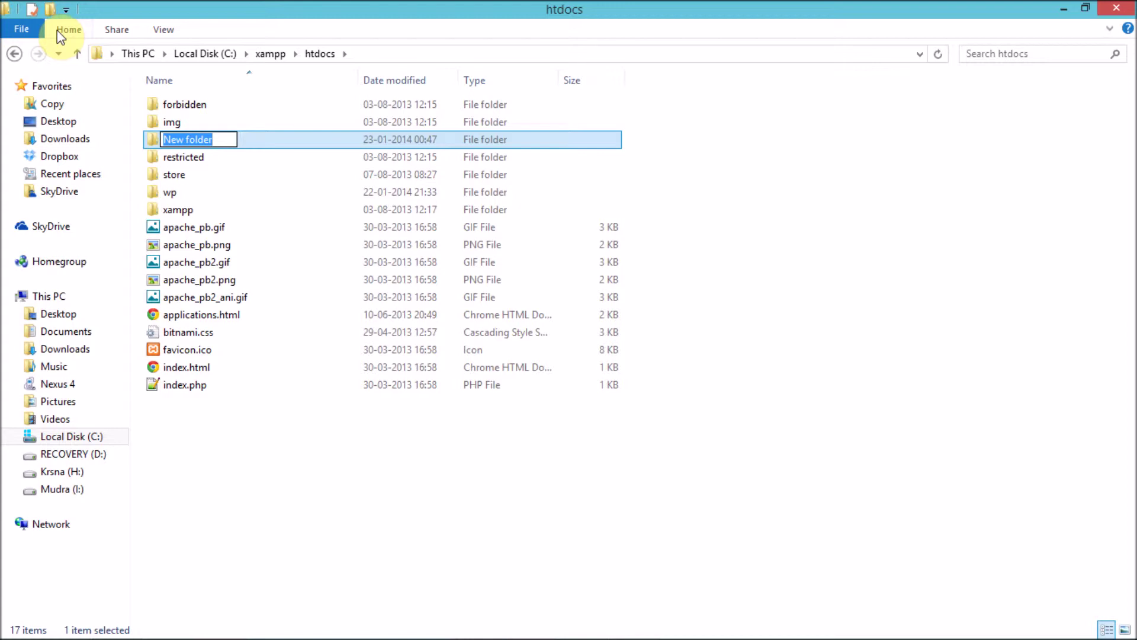
text(test)
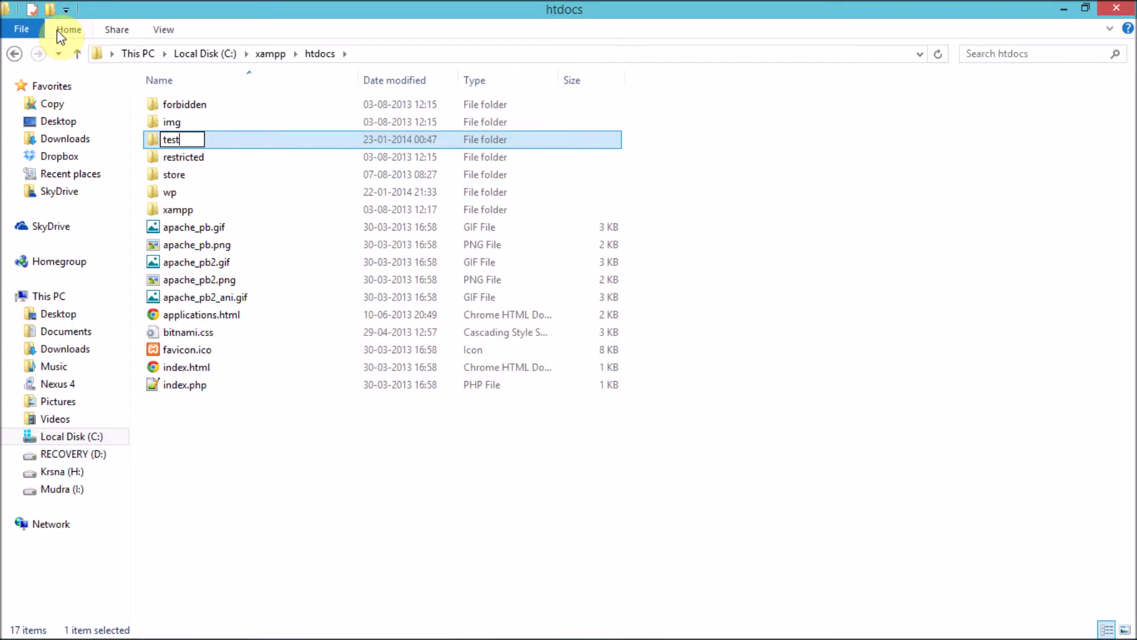
key(Return)
key(Return)
click(286, 194)
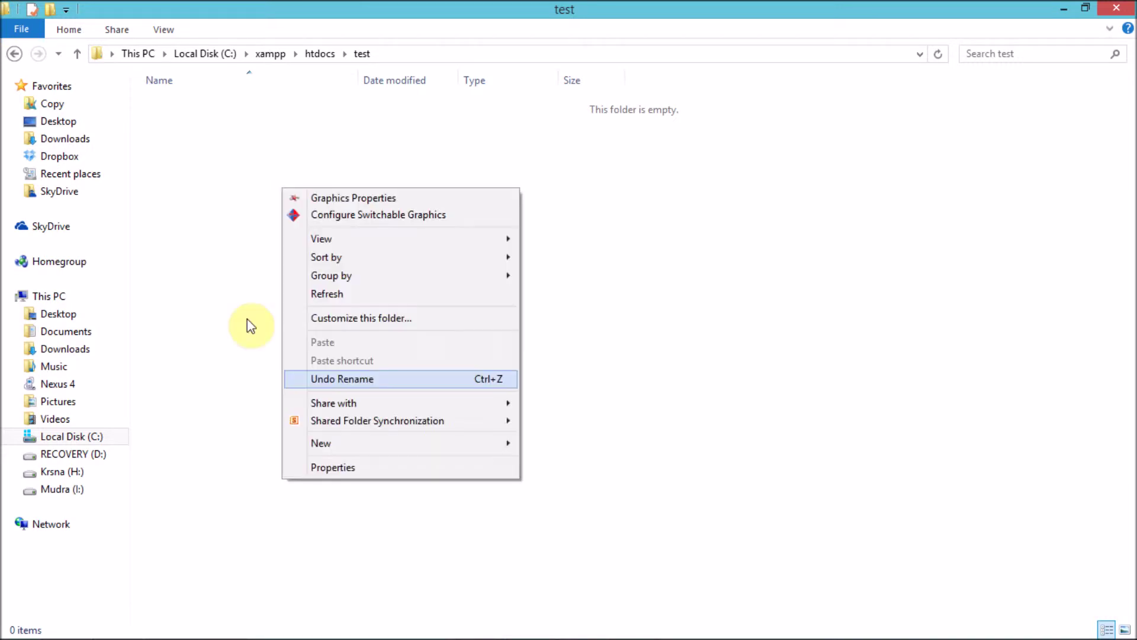
click(247, 320)
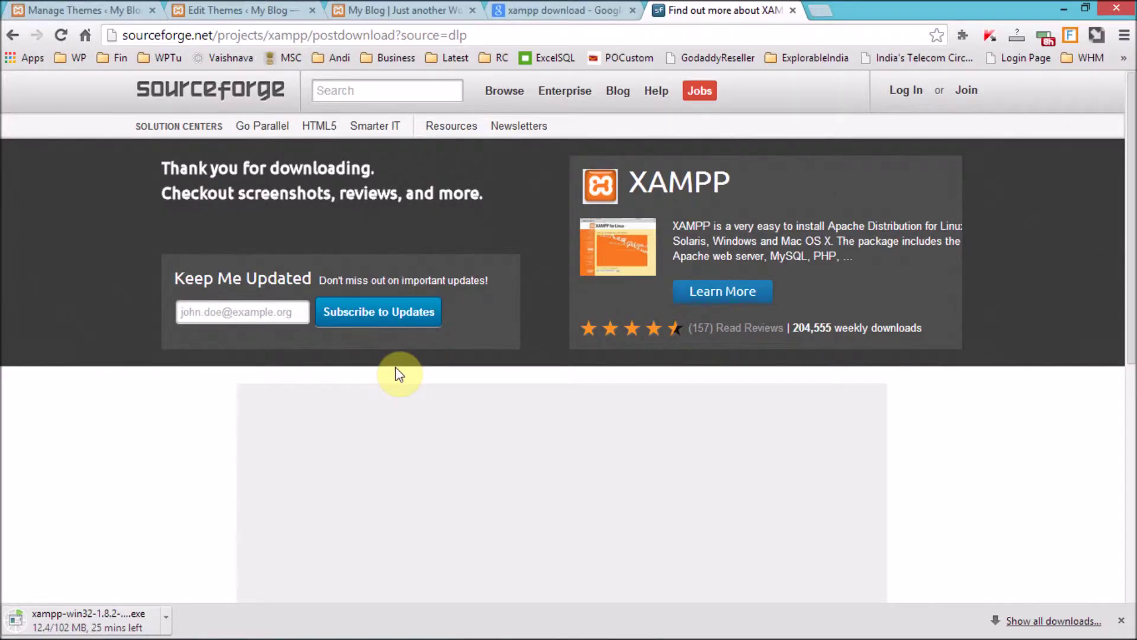
Step: Switch to Notepad++ and create a new blank document
key(alt+Tab)
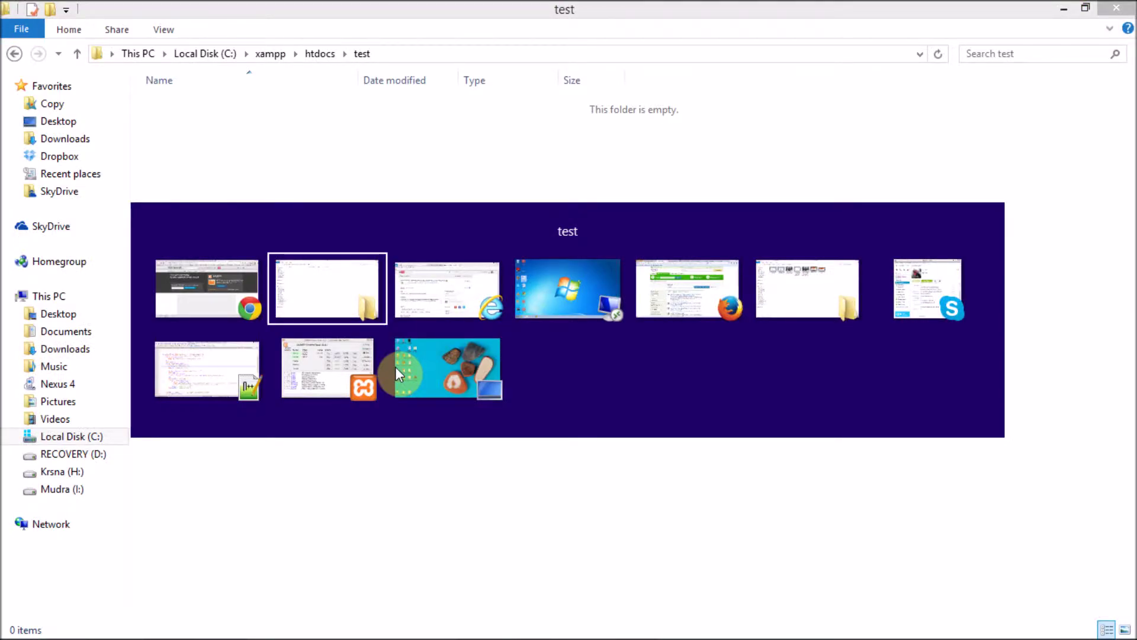
key(Tab)
key(Tab)
key(Tab)
key(Tab)
key(Tab)
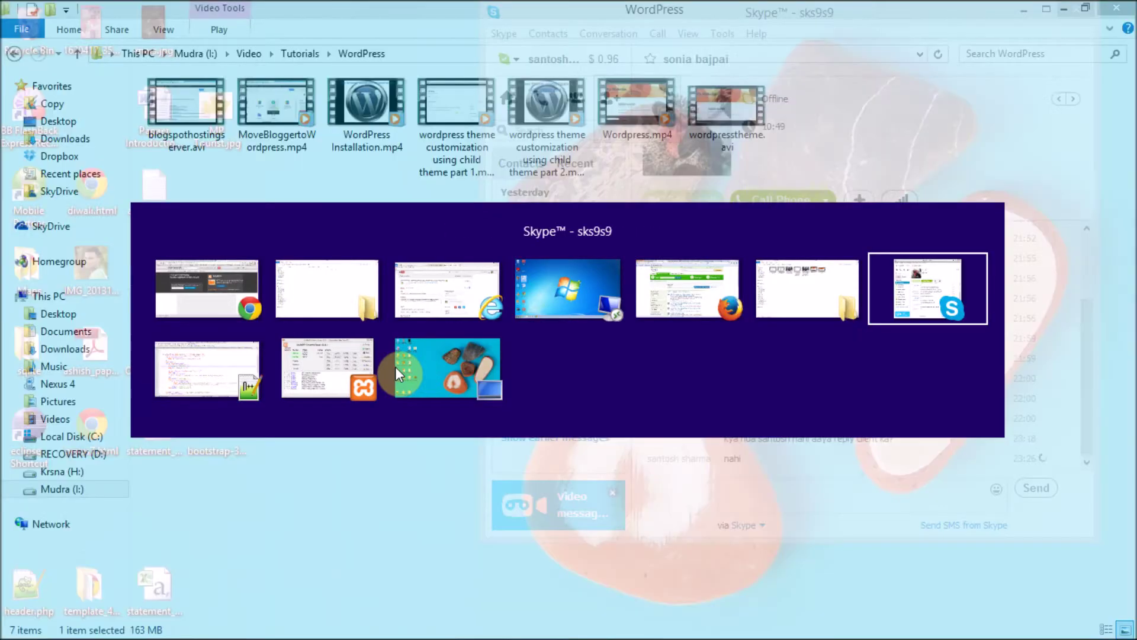
key(Tab)
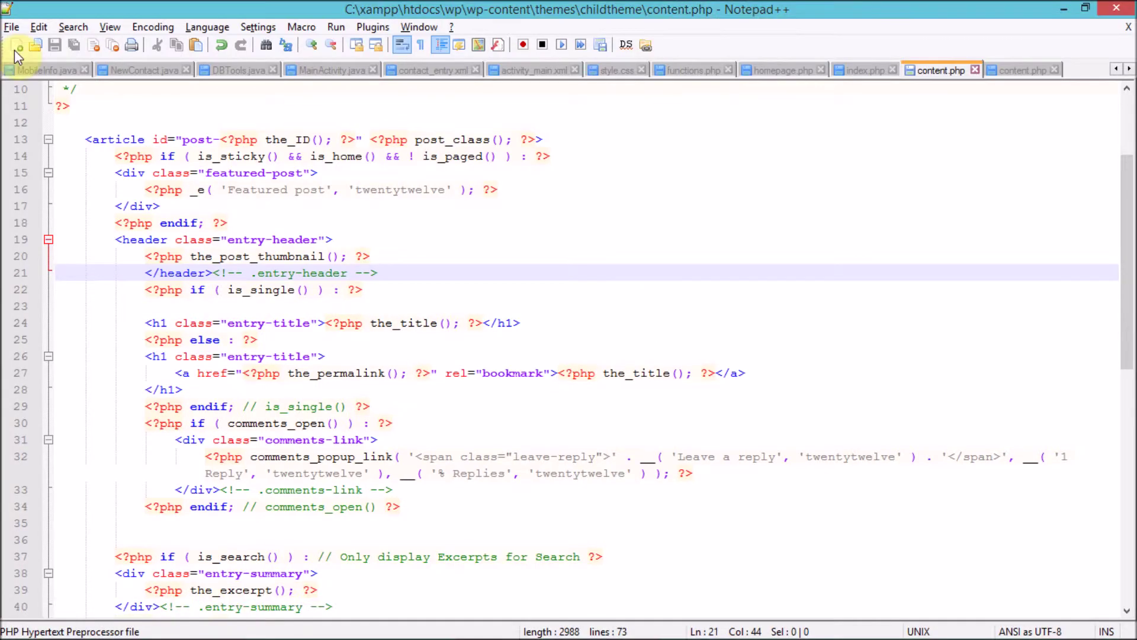
click(15, 49)
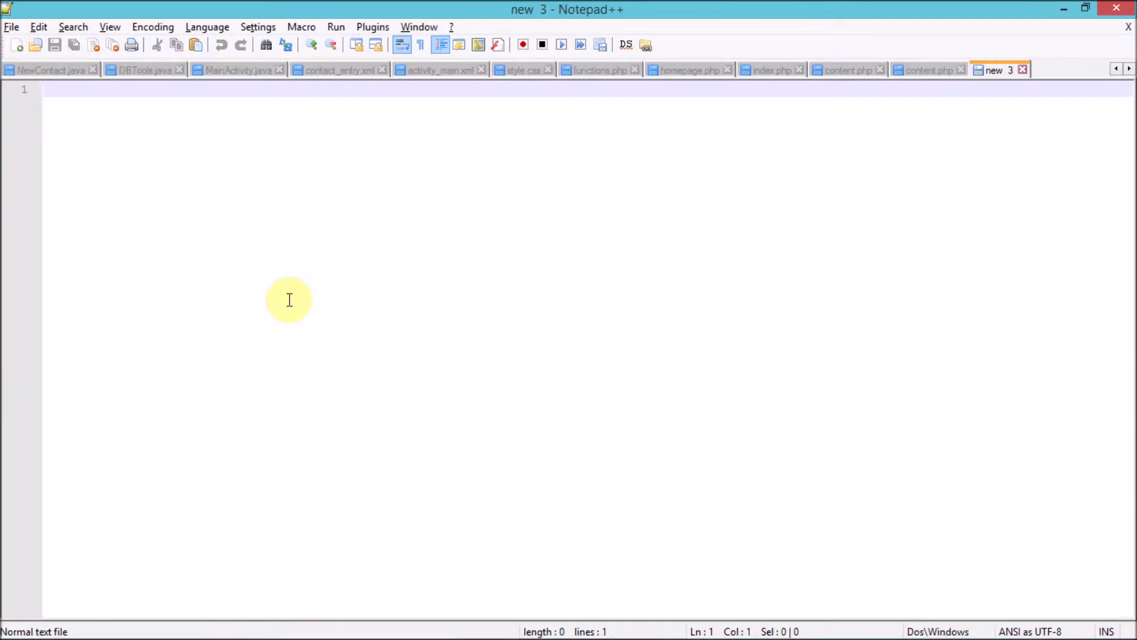
Step: Enter the opening <html> and closing </html> tags with an empty line between them
text(<html)
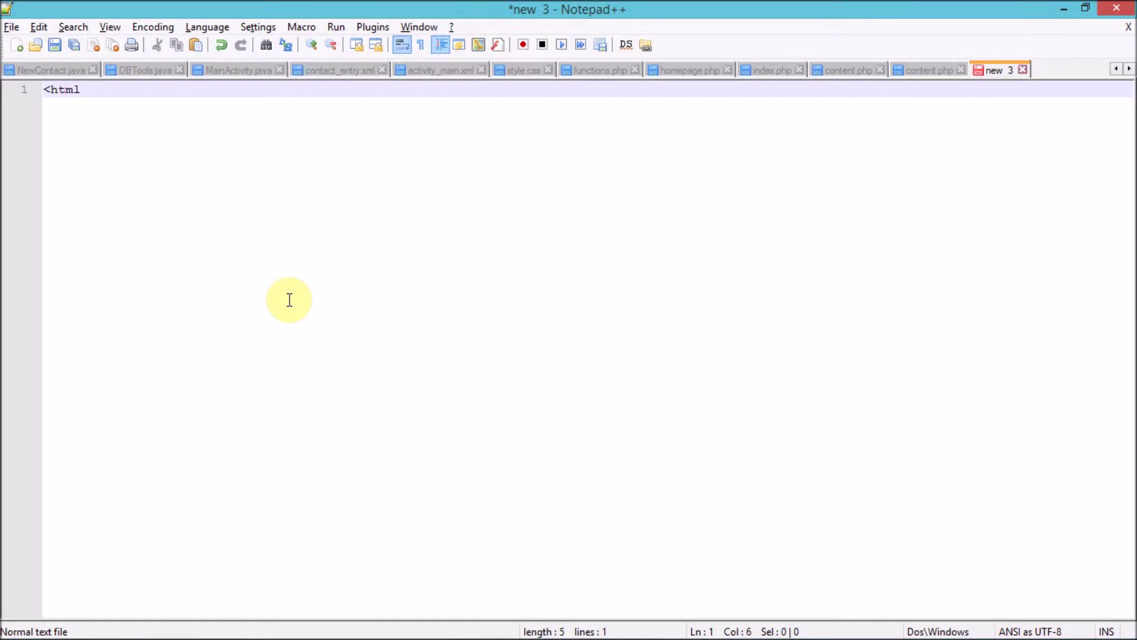
text(>)
key(Return)
key(Return)
text(</)
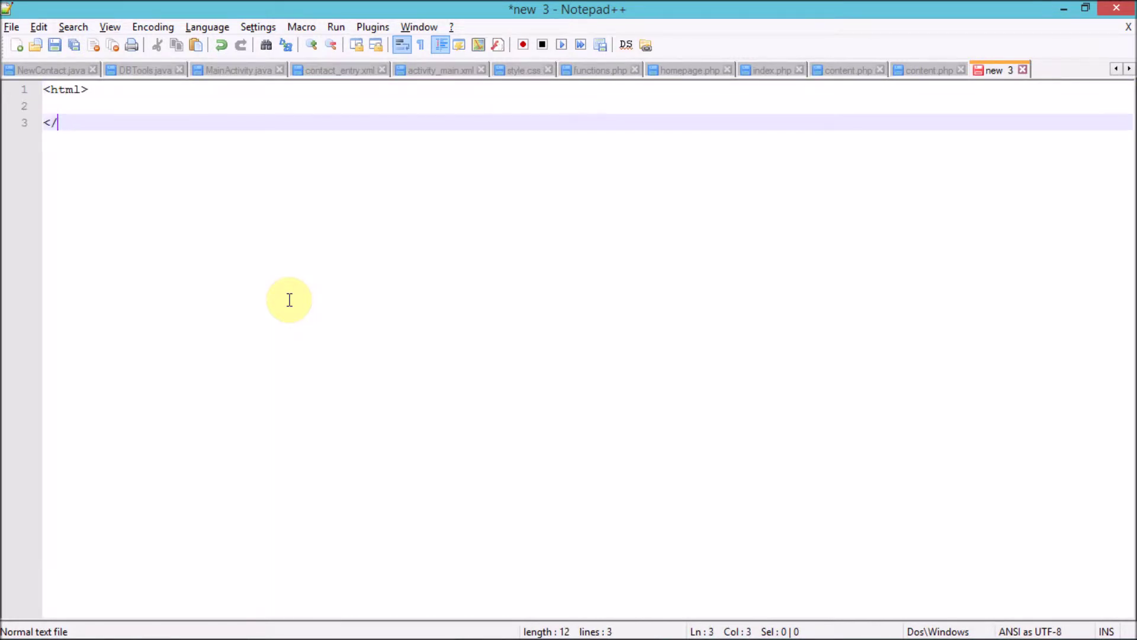
text(html>)
Step: Add opening <body> and closing </body> tags between the html tags, with an empty line between them
key(Up)
text(<b)
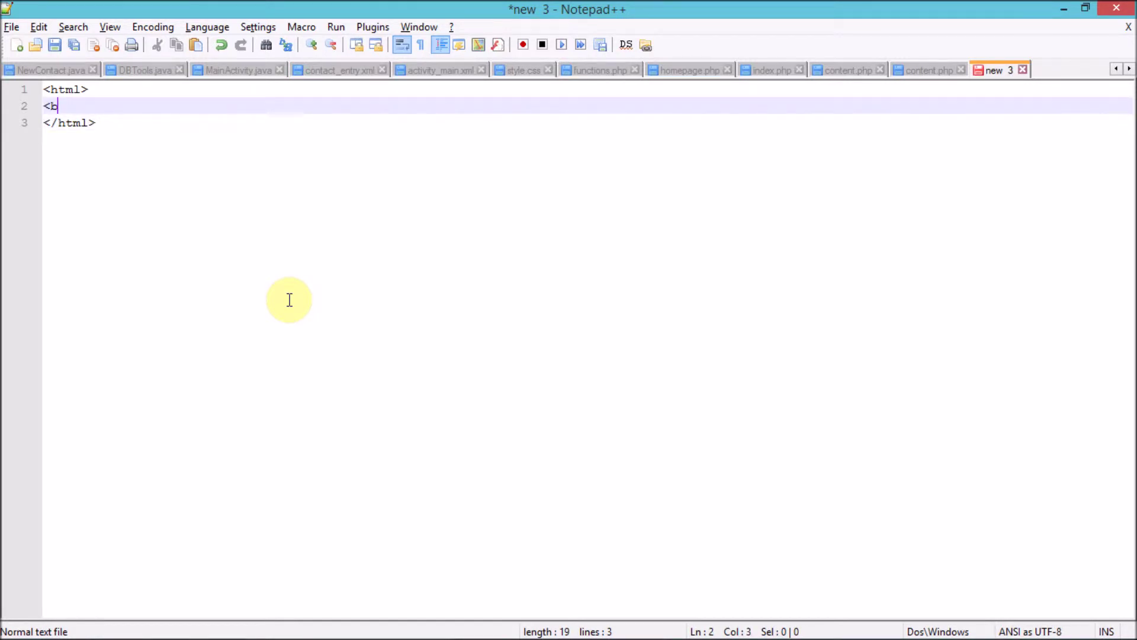
text(ody>)
key(Return)
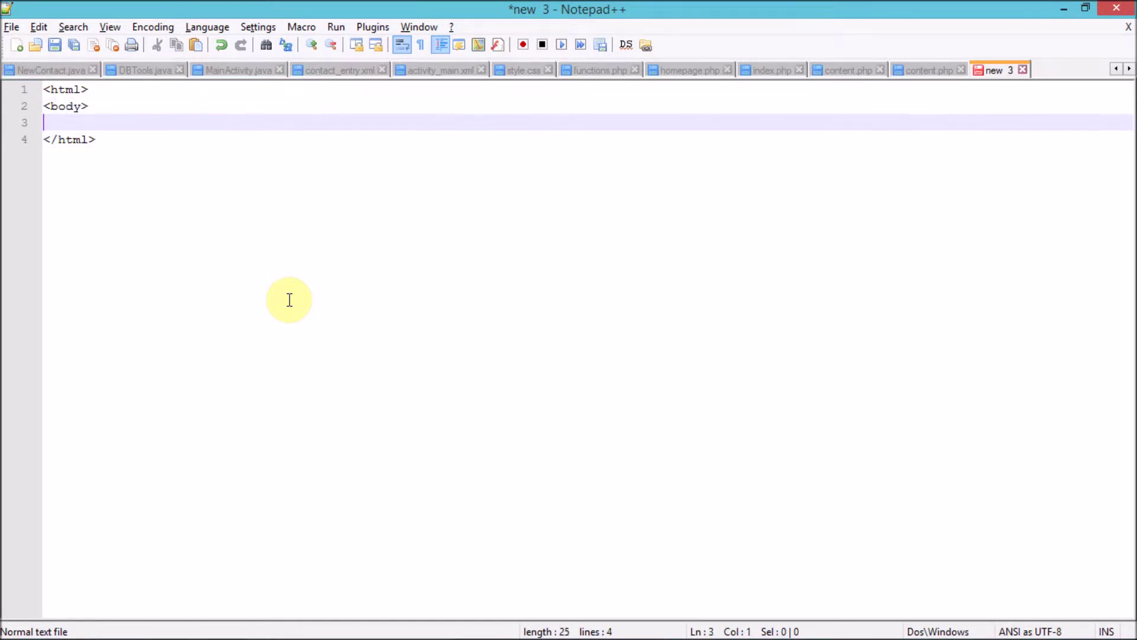
key(Return)
text(</)
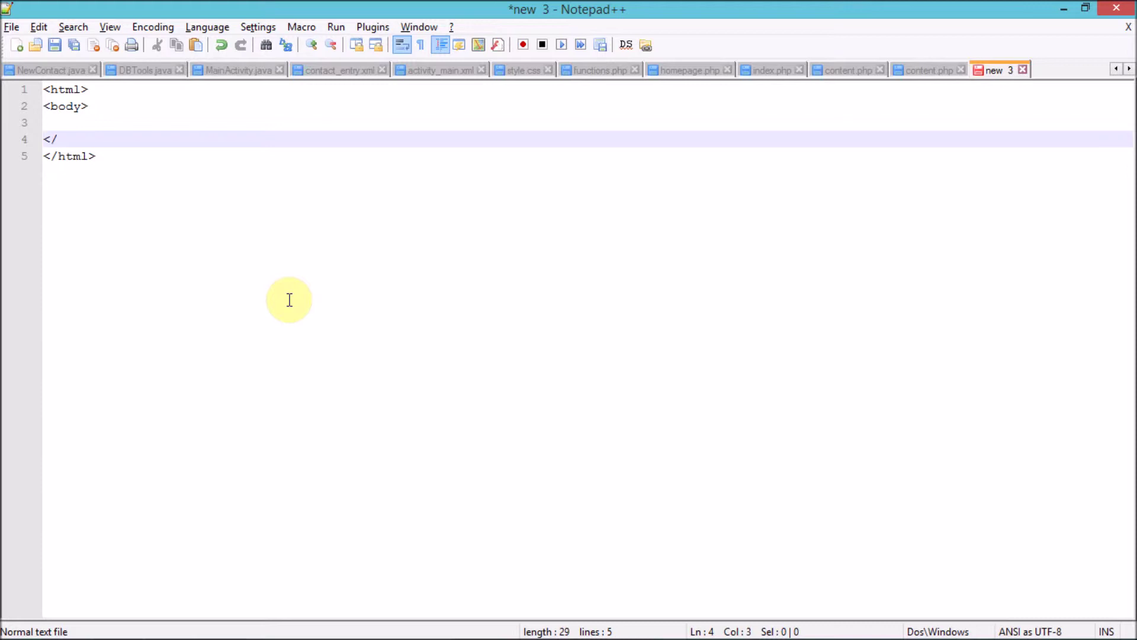
text(body>)
Step: Enter the text "Test HTML Page" on the empty line between the body tags
key(Up)
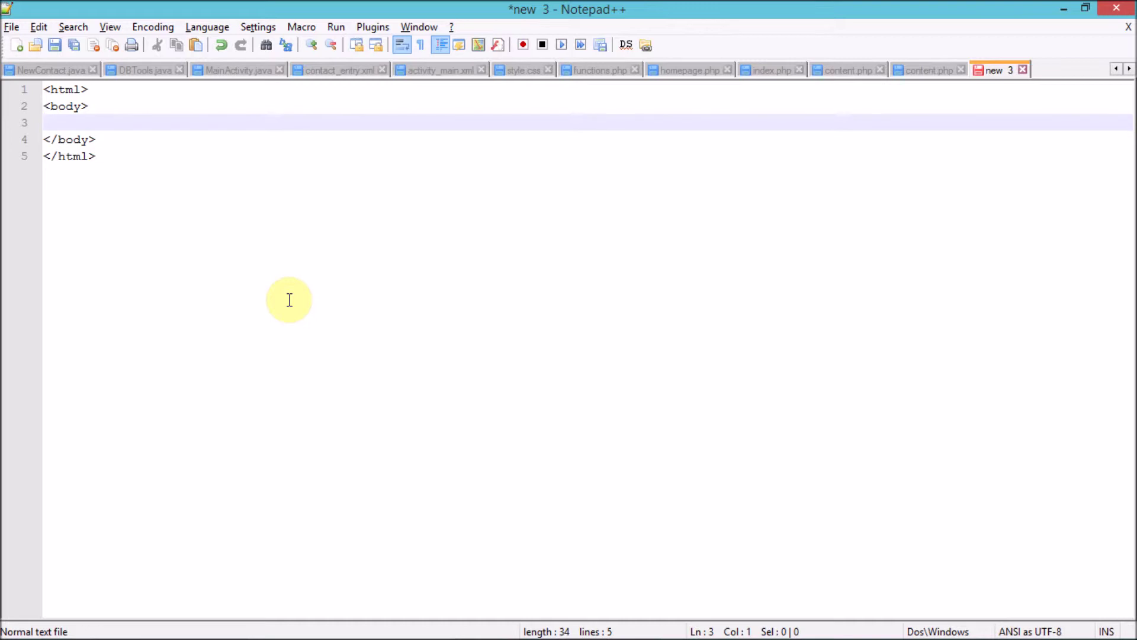
text(Test HTML )
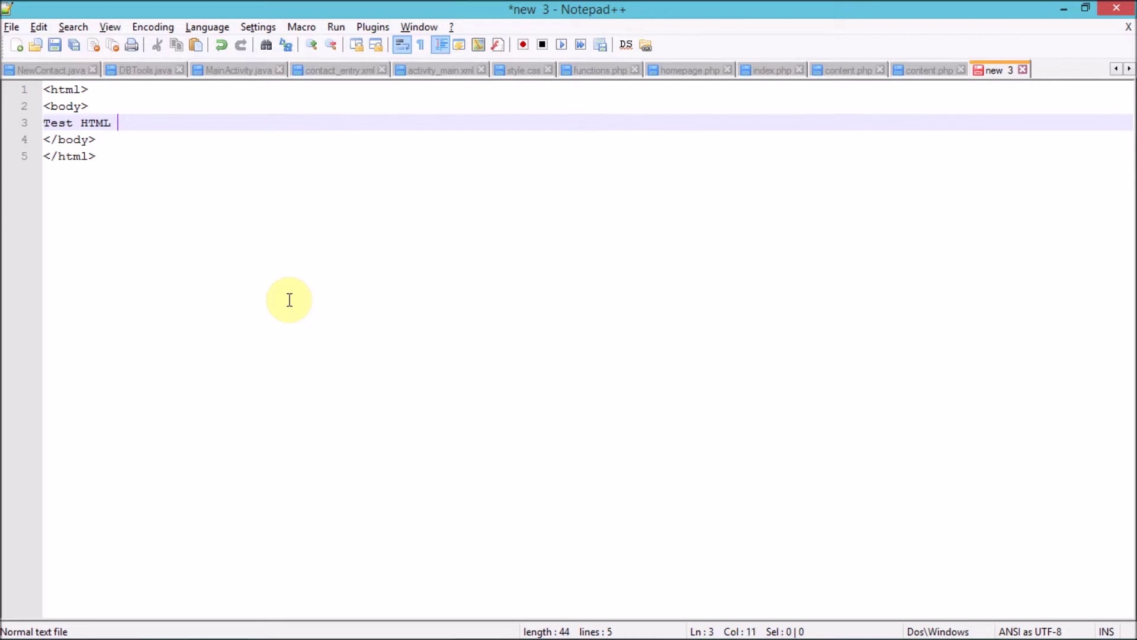
text(Page)
Step: Start saving the document with the Hyper Text Markup Language file type and the file name index
key(ctrl+s)
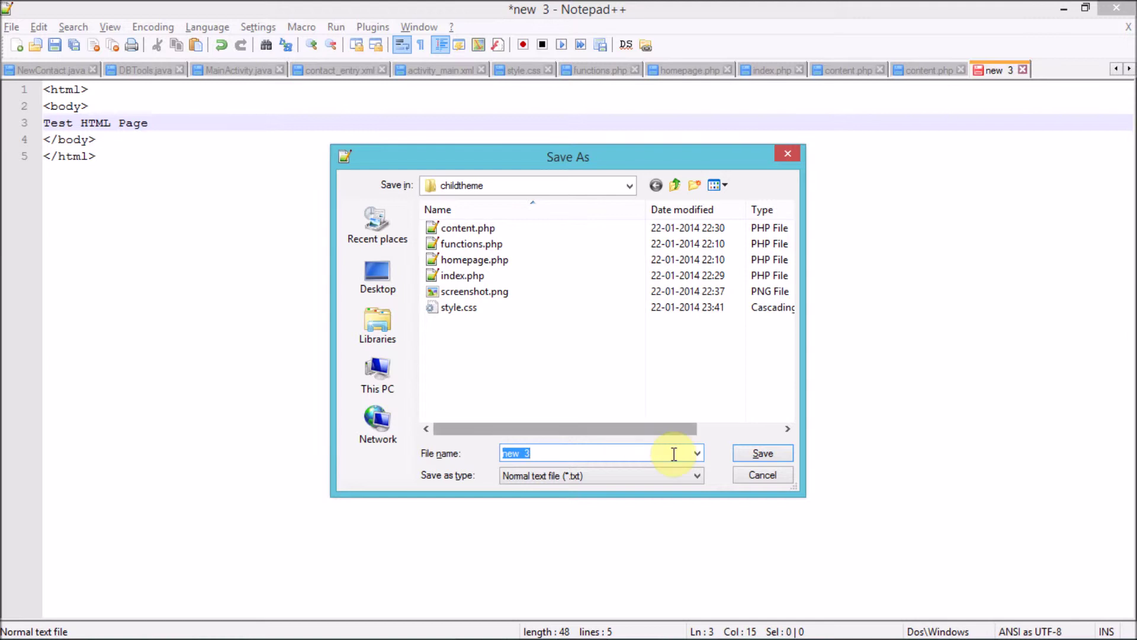
click(682, 477)
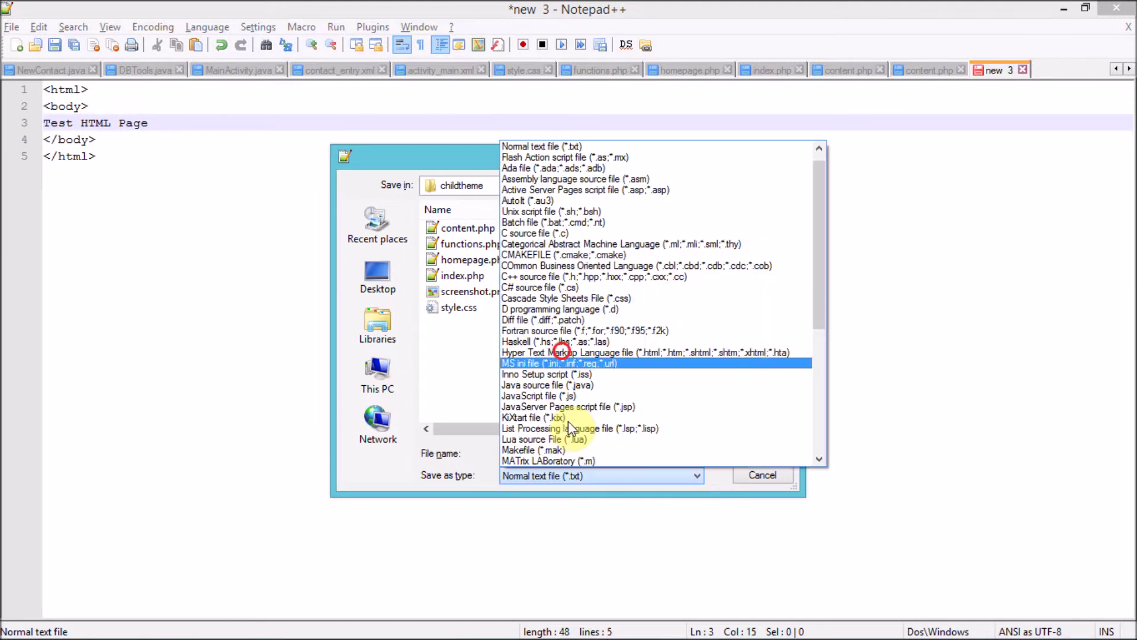
click(561, 352)
click(558, 450)
key(ctrl+a)
text(i)
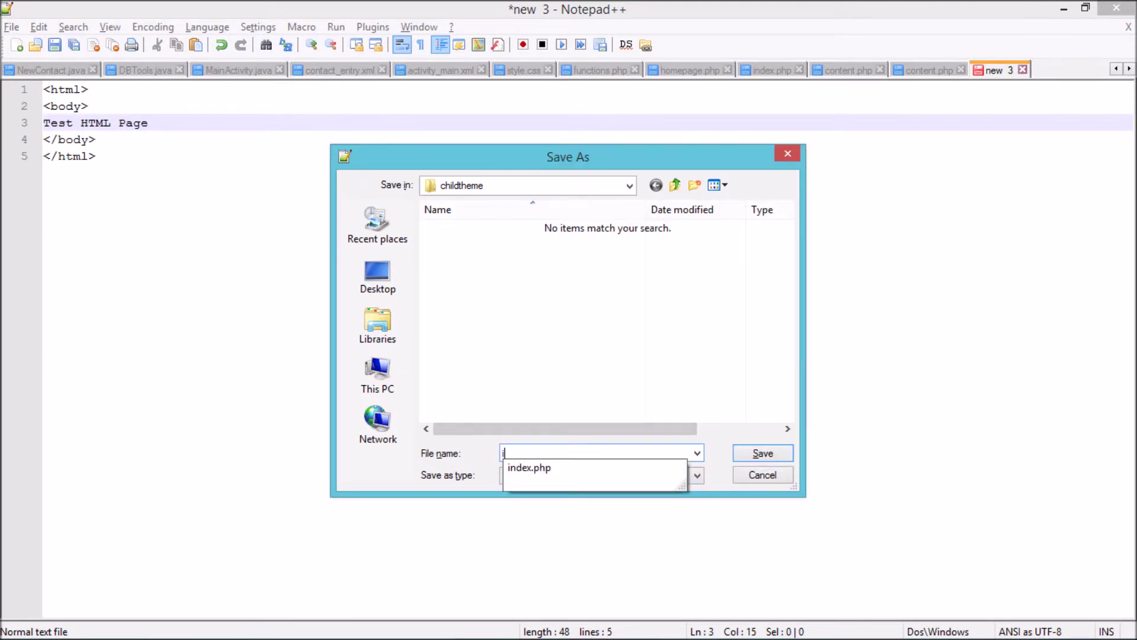
text(ndex)
Step: Navigate up to the htdocs folder, open its test folder and save the file there
click(675, 183)
click(676, 184)
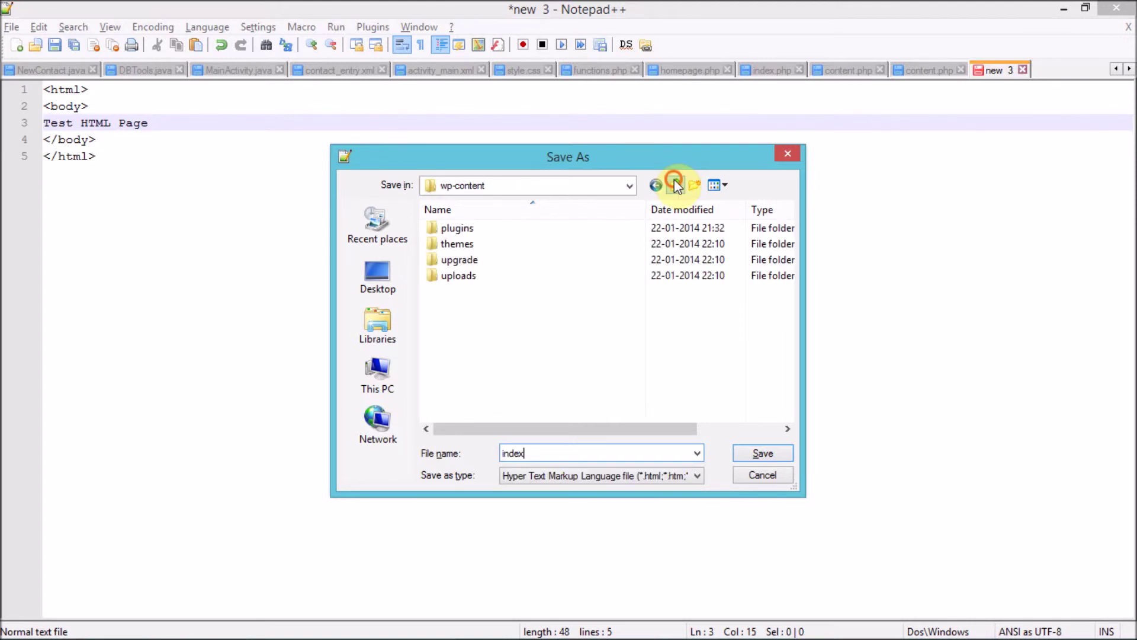
click(675, 184)
click(454, 286)
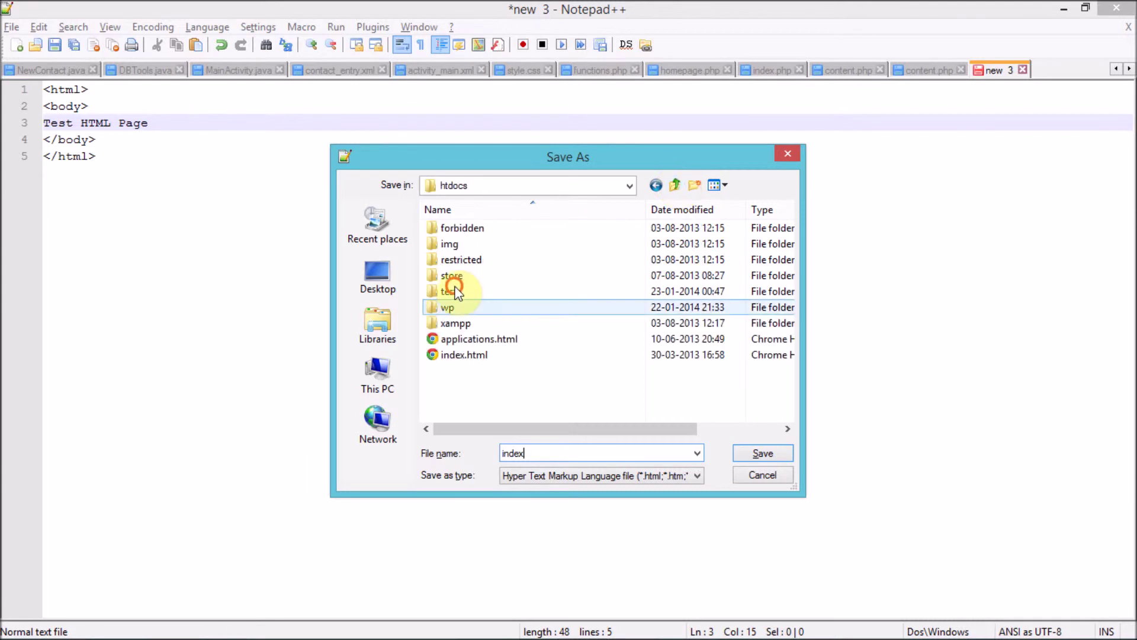
double_click(455, 288)
click(756, 451)
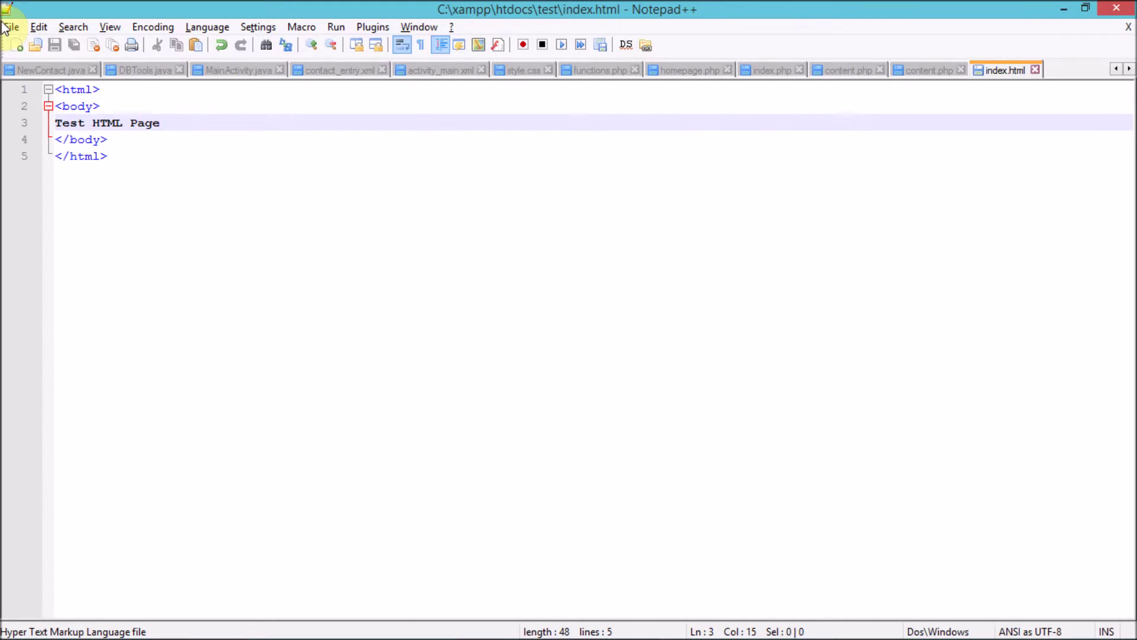
Step: Switch to Google Chrome and load localhost/test in the SourceForge tab
key(alt+Tab)
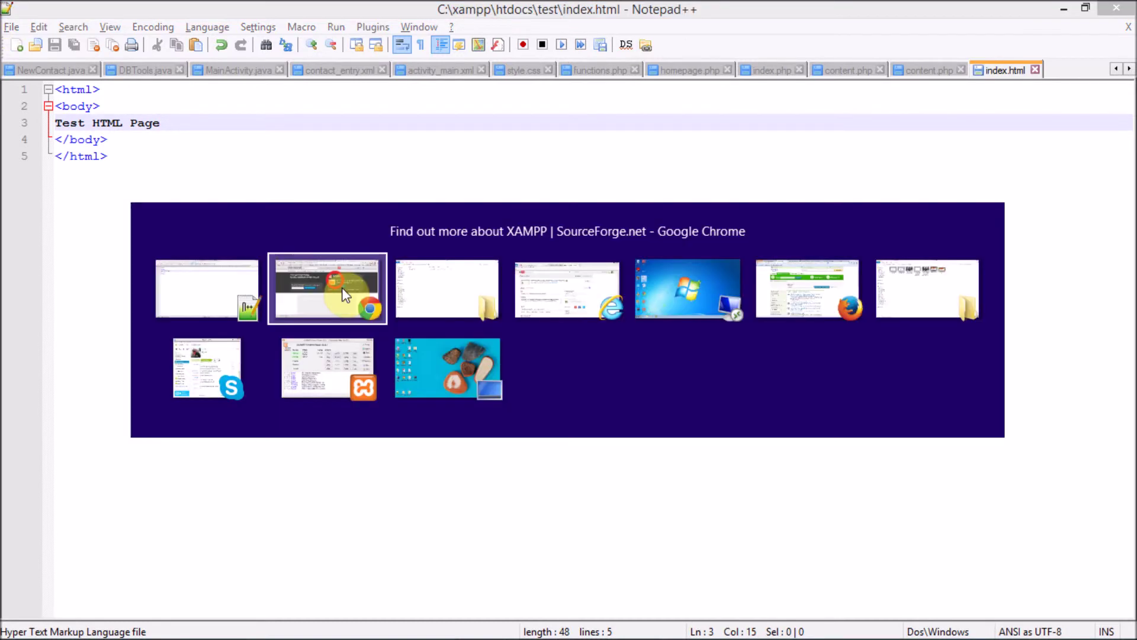
click(343, 290)
click(734, 34)
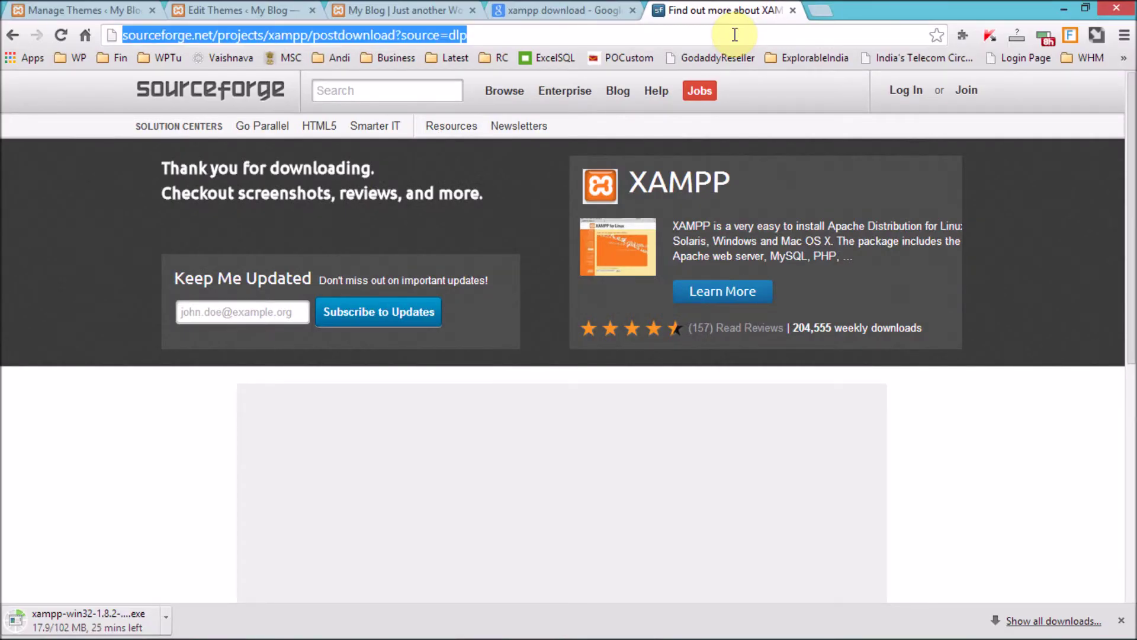
text(loca)
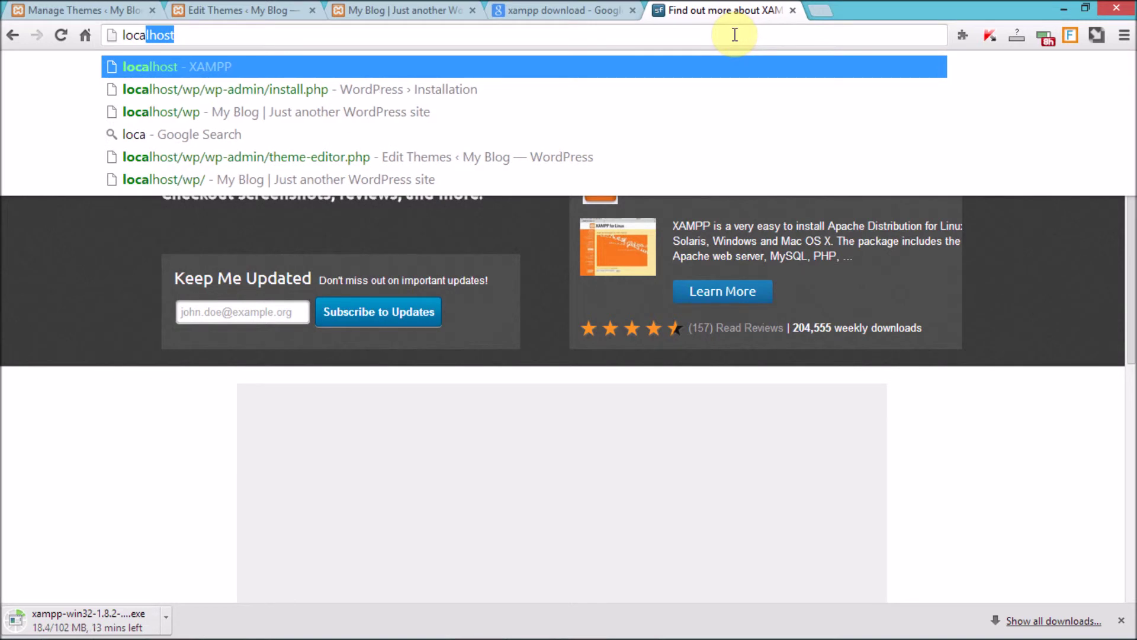
text(lhost/test)
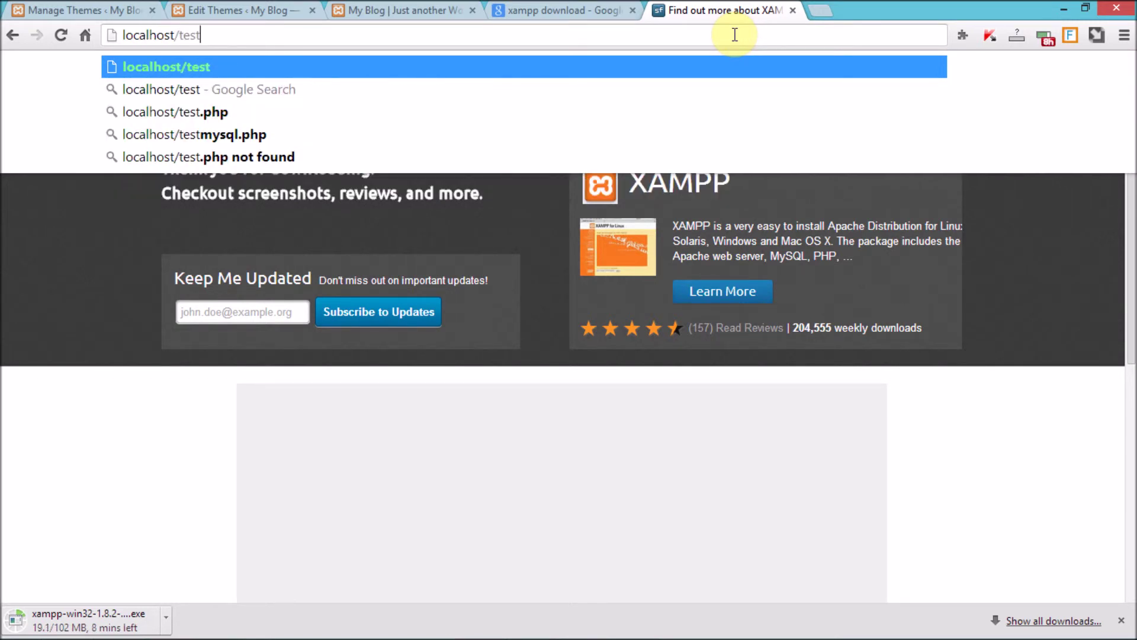
key(Return)
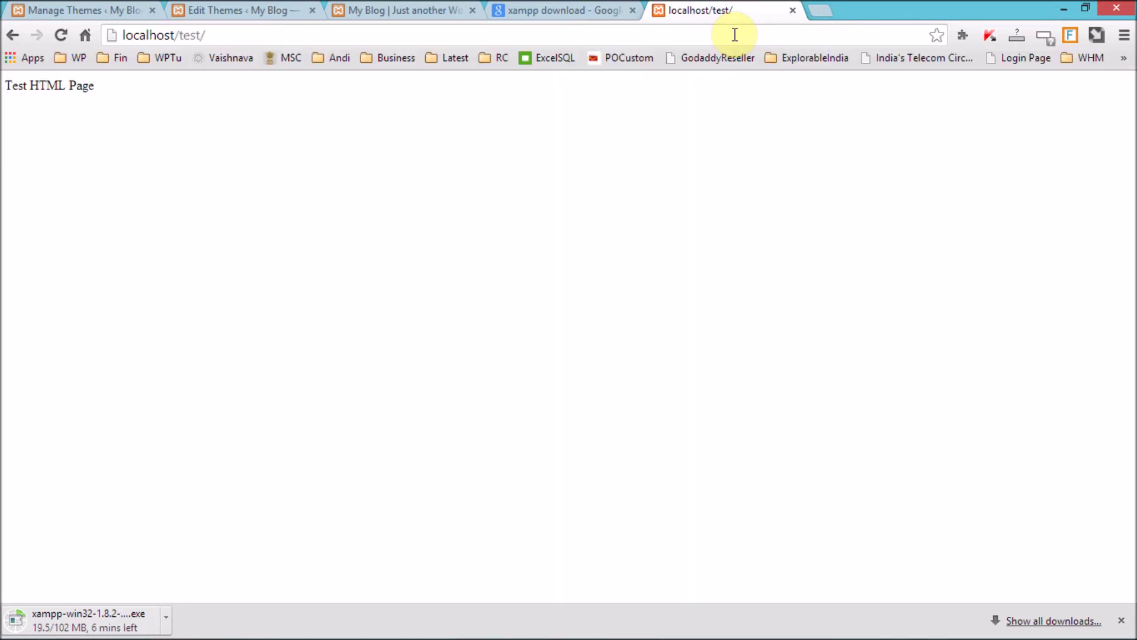